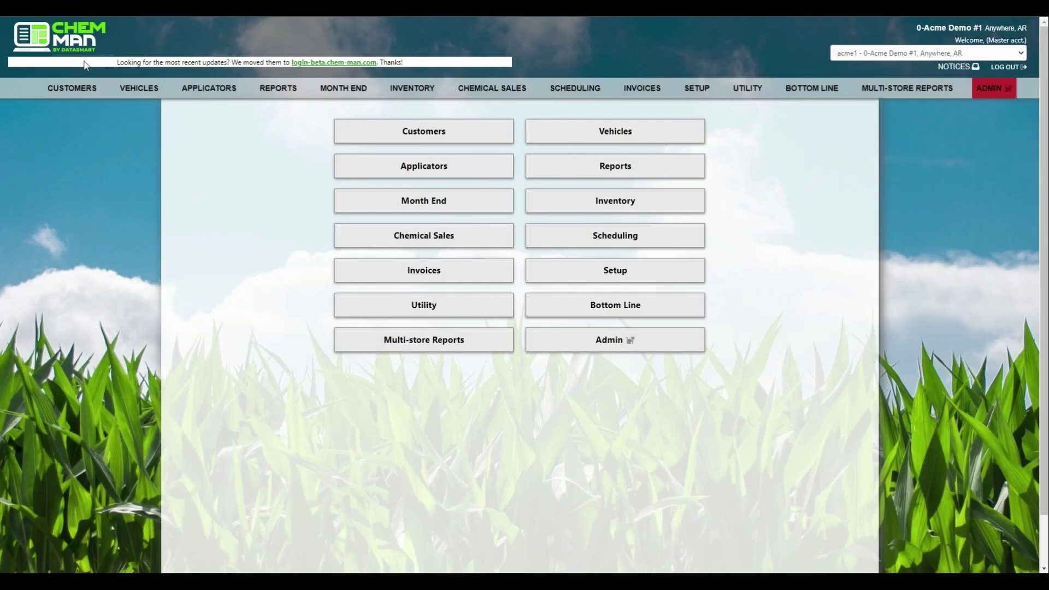
Follow the login-beta.chem-man.com link in the top notice bar to the beta home page.
{"action": "left_click_drag", "start_coordinate": [117, 63], "coordinate": [412, 75]}
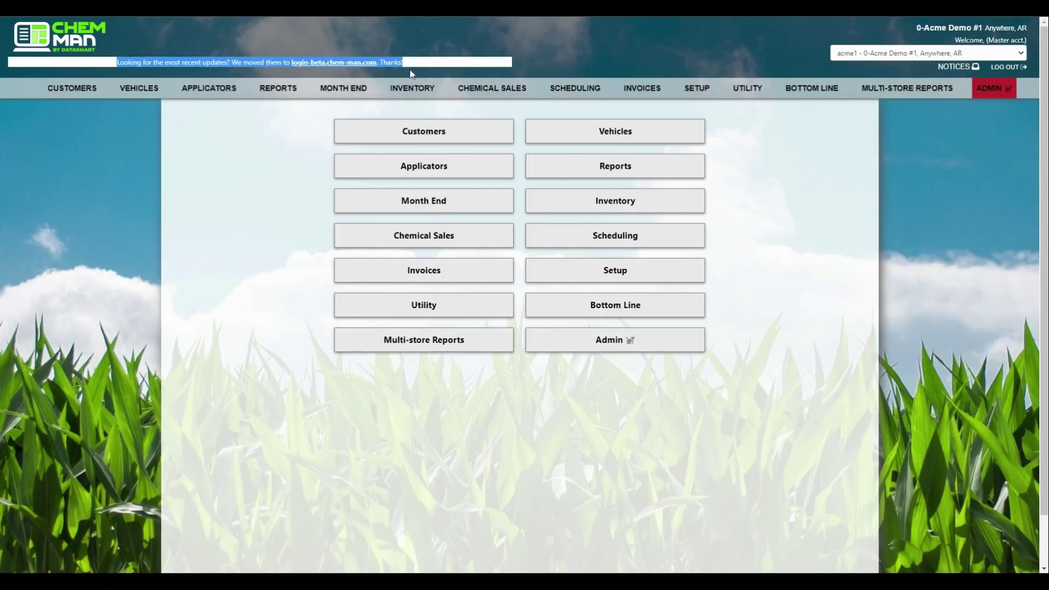
{"action": "left_click", "coordinate": [369, 37]}
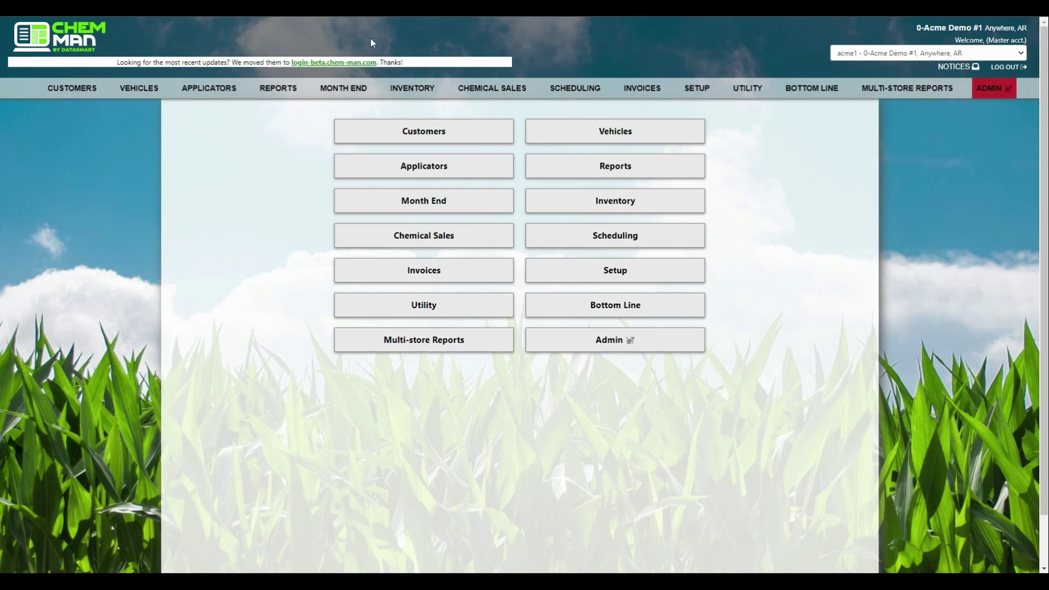
{"action": "left_click", "coordinate": [354, 65]}
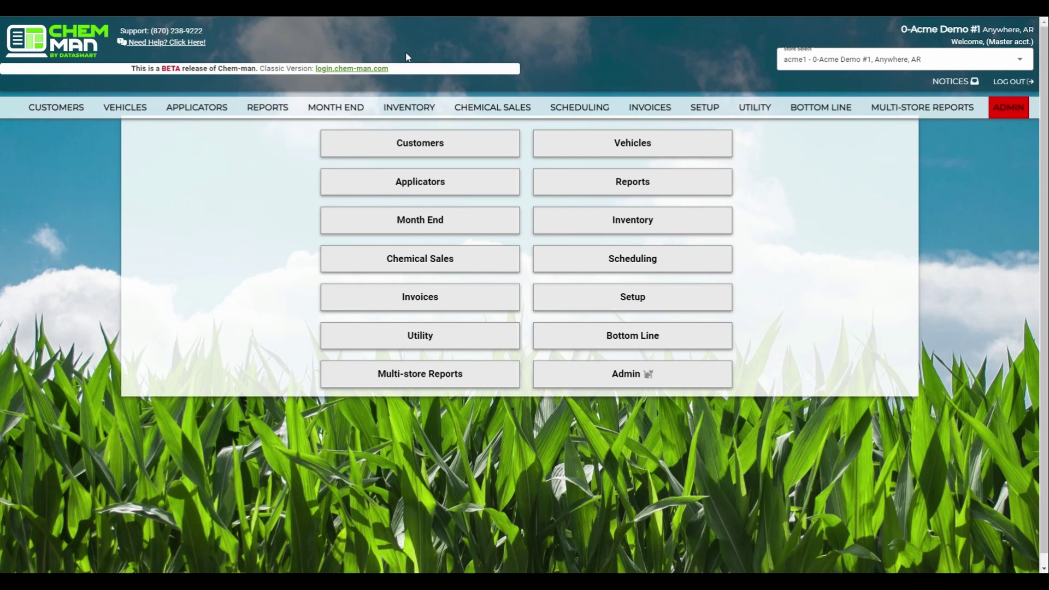
Open Setup > Manage Field Locations and preview the Crop and Strip filter lists.
{"action": "mouse_move", "coordinate": [705, 107]}
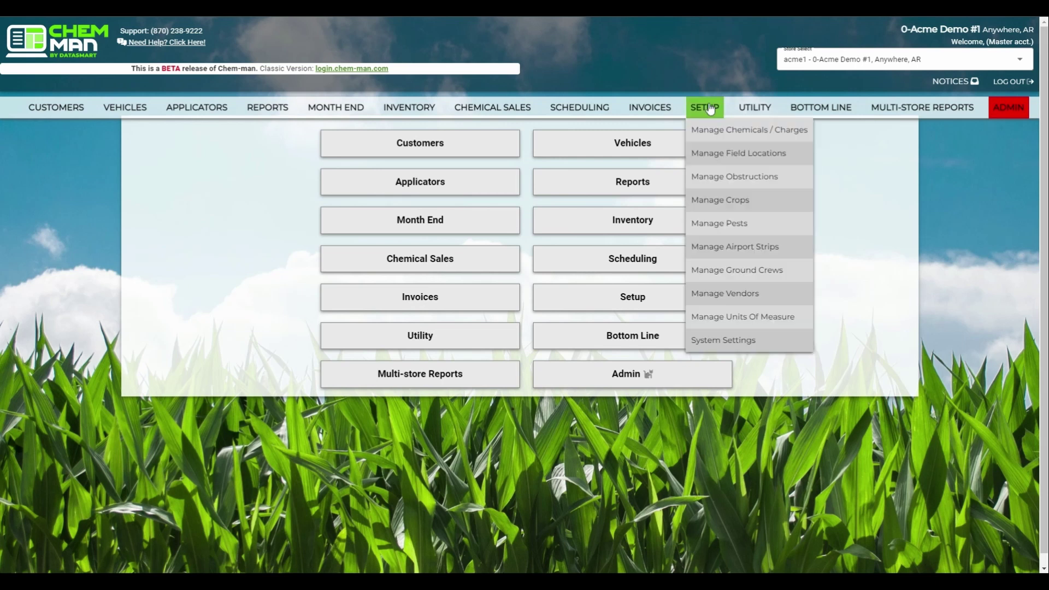
{"action": "left_click", "coordinate": [728, 158]}
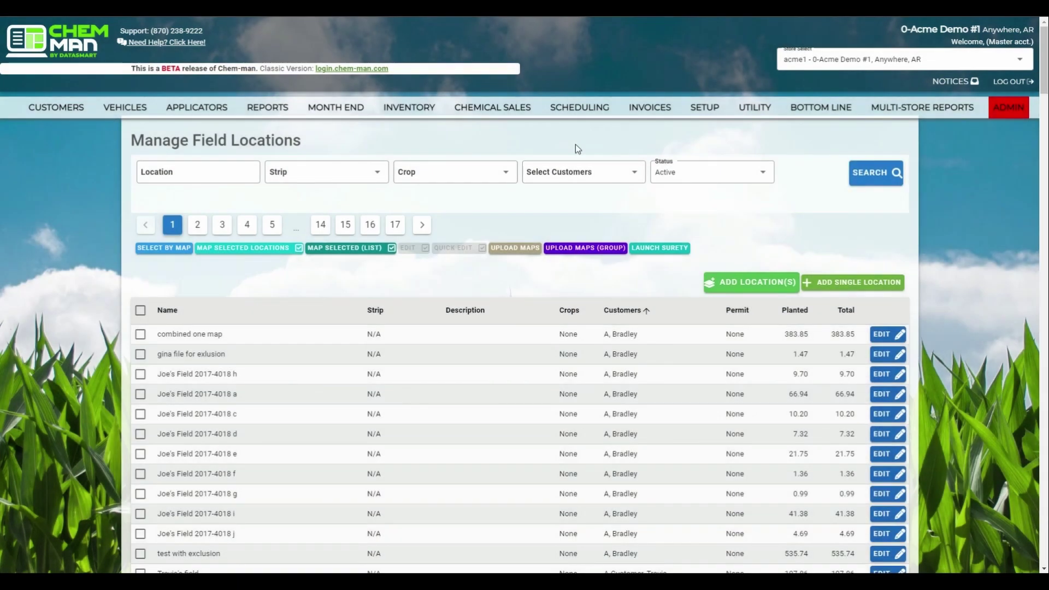
{"action": "left_click", "coordinate": [510, 175]}
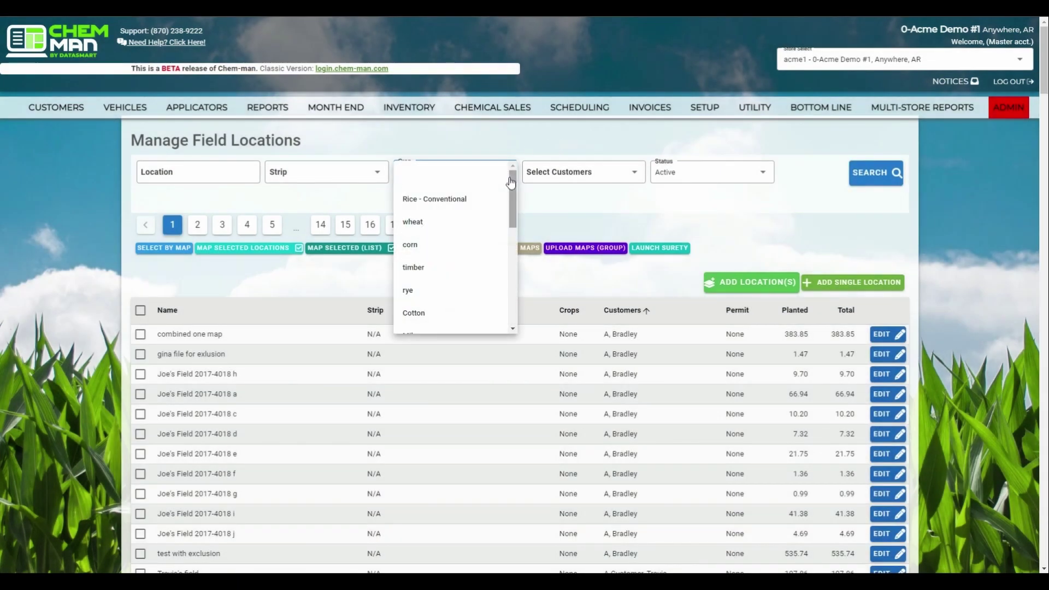
{"action": "left_click", "coordinate": [481, 143]}
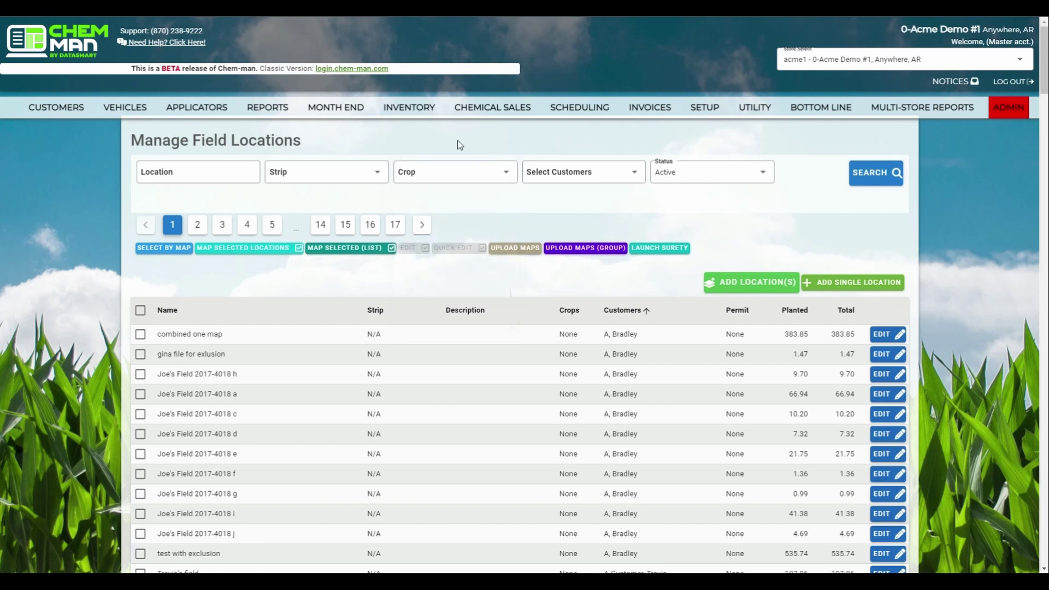
{"action": "left_click", "coordinate": [378, 173]}
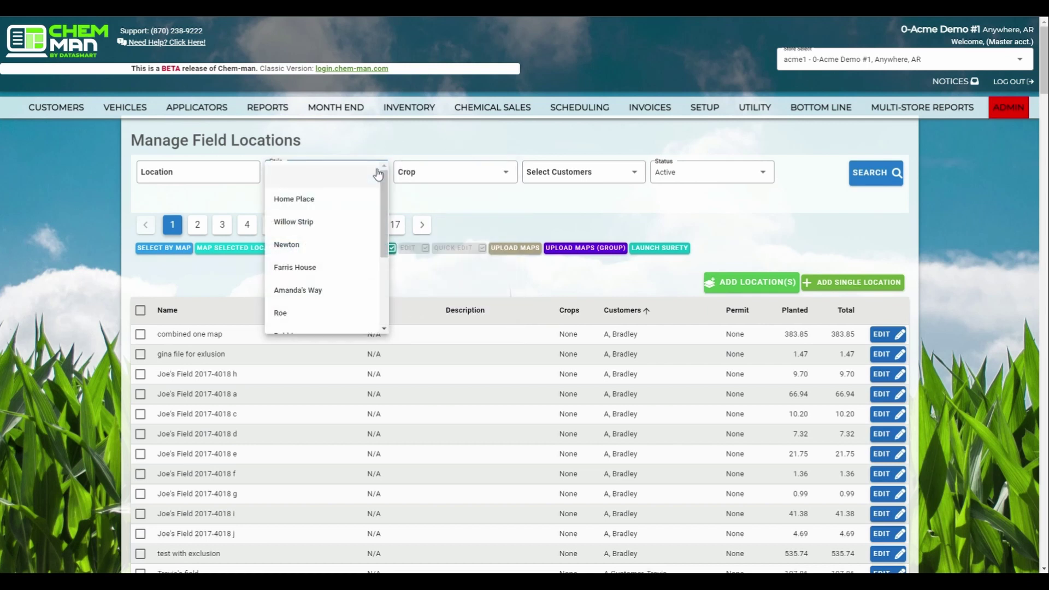
{"action": "left_click", "coordinate": [397, 144]}
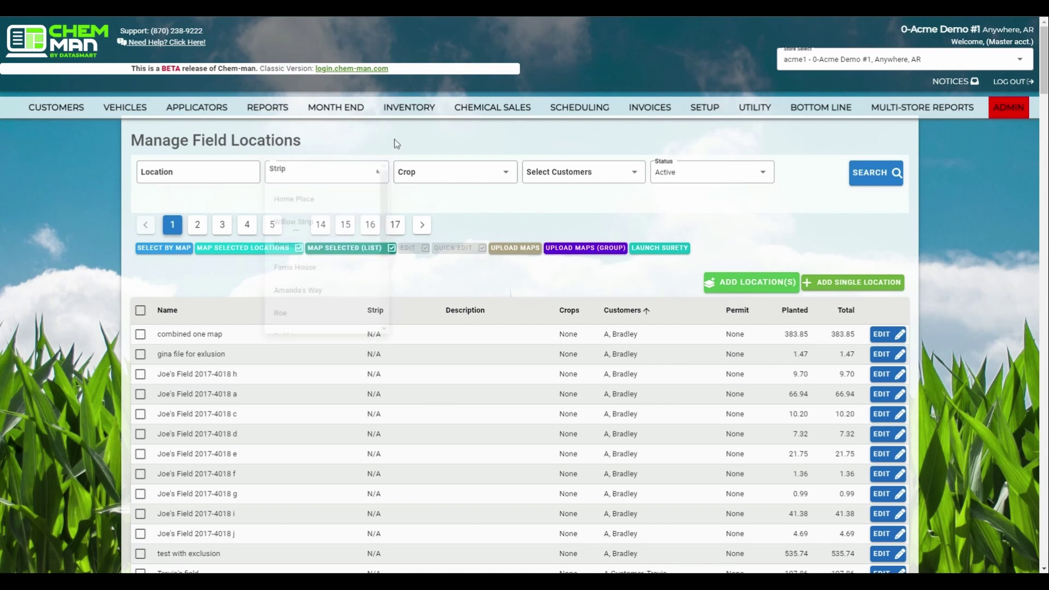
Filter field locations to the first listed customer and Kemper Farms, then search.
{"action": "left_click", "coordinate": [604, 175]}
{"action": "left_click", "coordinate": [595, 200]}
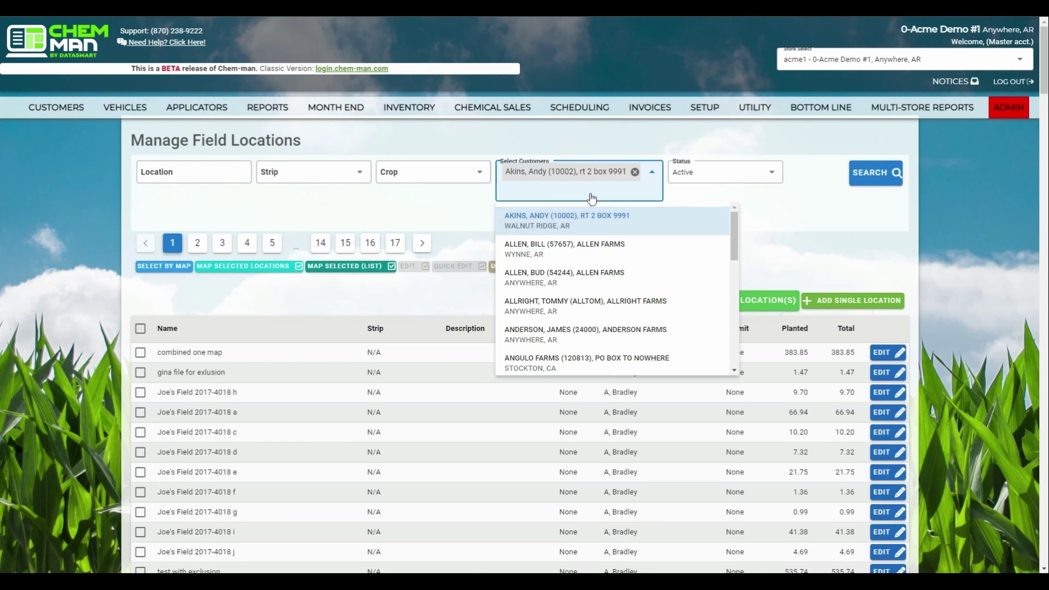
{"action": "type", "text": "kemp"}
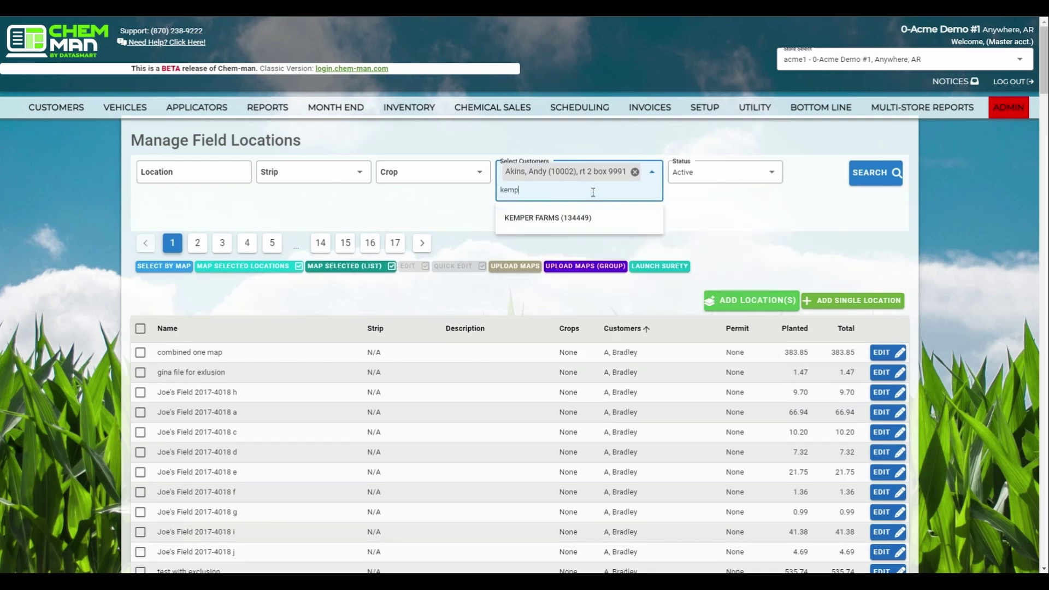
{"action": "left_click", "coordinate": [570, 218]}
{"action": "left_click", "coordinate": [868, 183]}
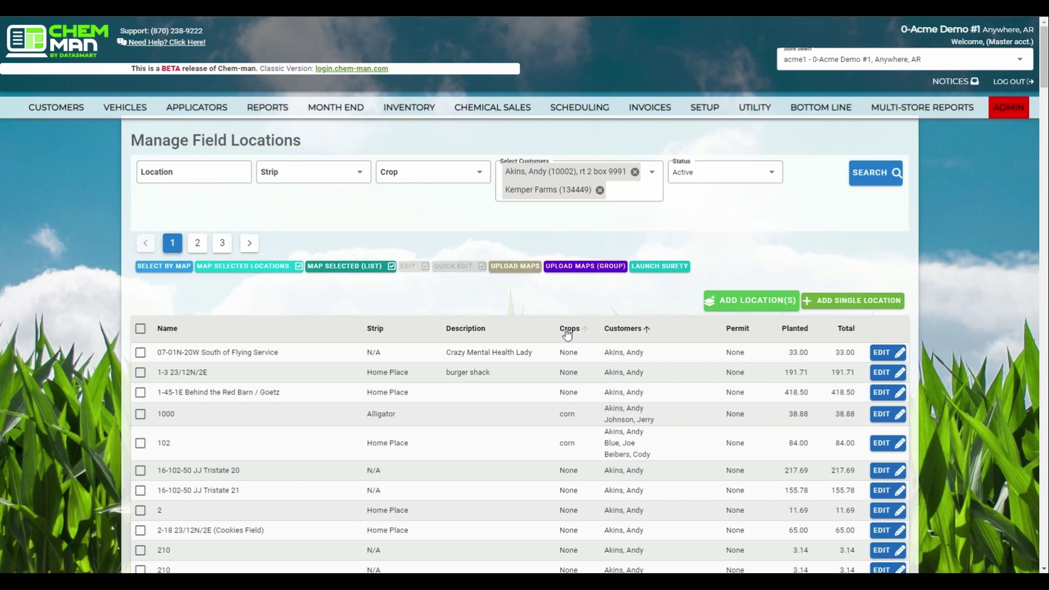
Sort results by customer in reverse order, clear both customers, and search again.
{"action": "left_click", "coordinate": [646, 330]}
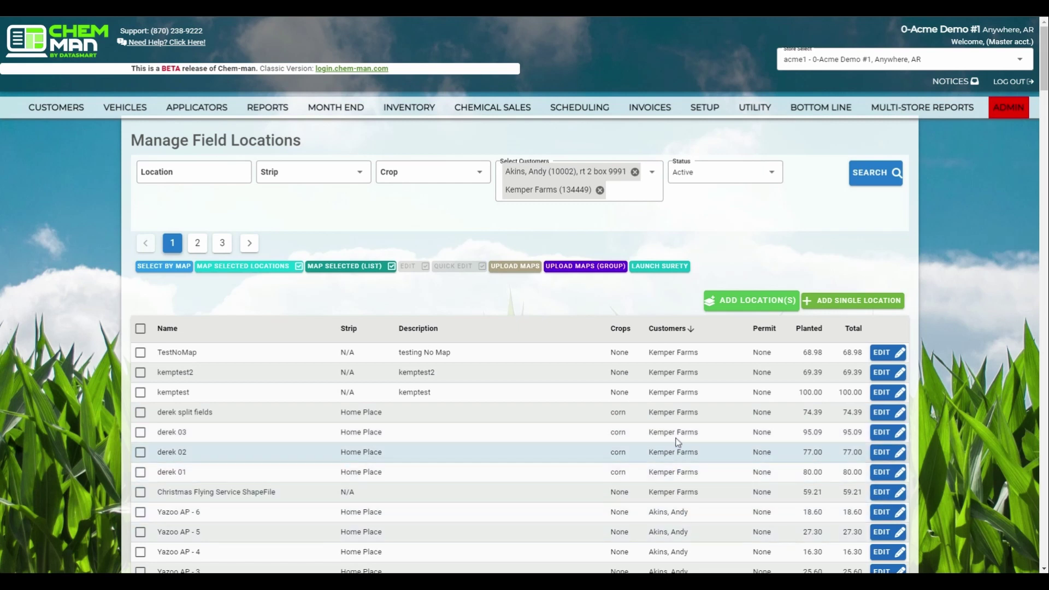
{"action": "left_click", "coordinate": [635, 172]}
{"action": "left_click", "coordinate": [622, 171]}
{"action": "left_click", "coordinate": [874, 173]}
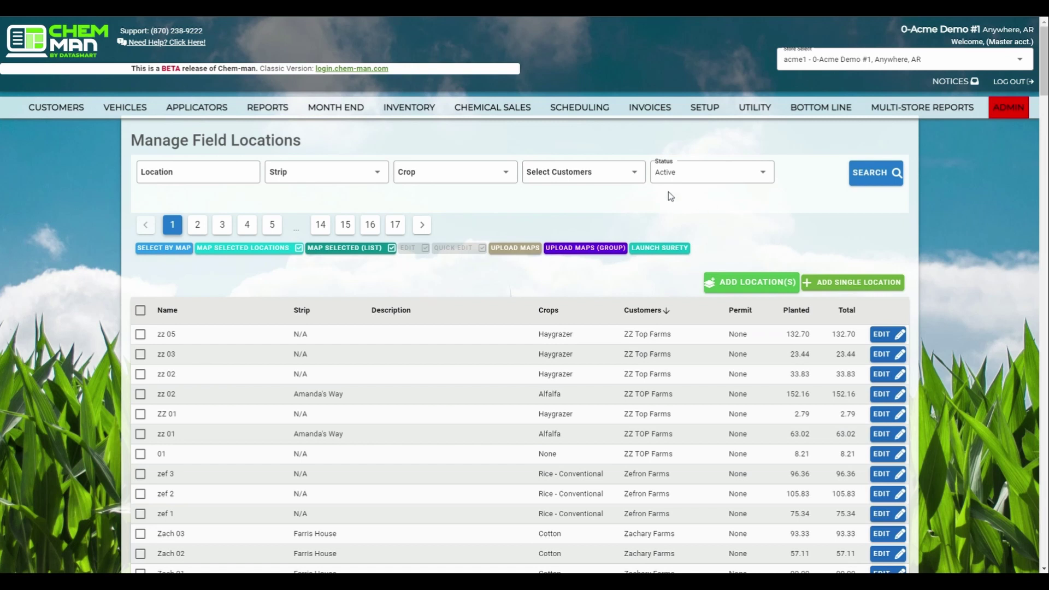
Filter the field locations list to Kemper Farms only.
{"action": "left_click", "coordinate": [575, 169]}
{"action": "type", "text": "kemp"}
{"action": "key", "text": "Return"}
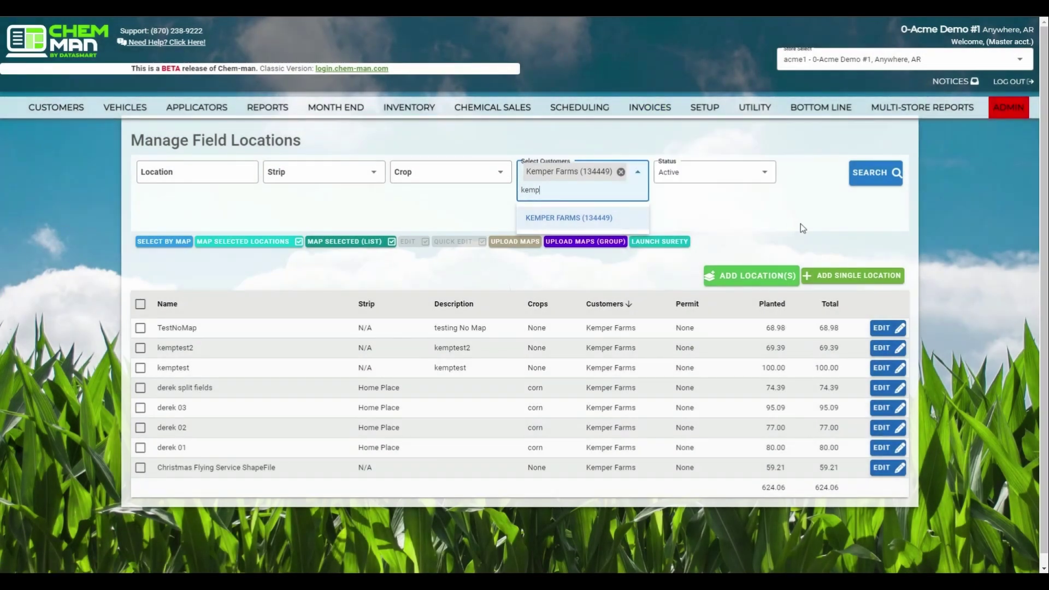
{"action": "left_click", "coordinate": [757, 216]}
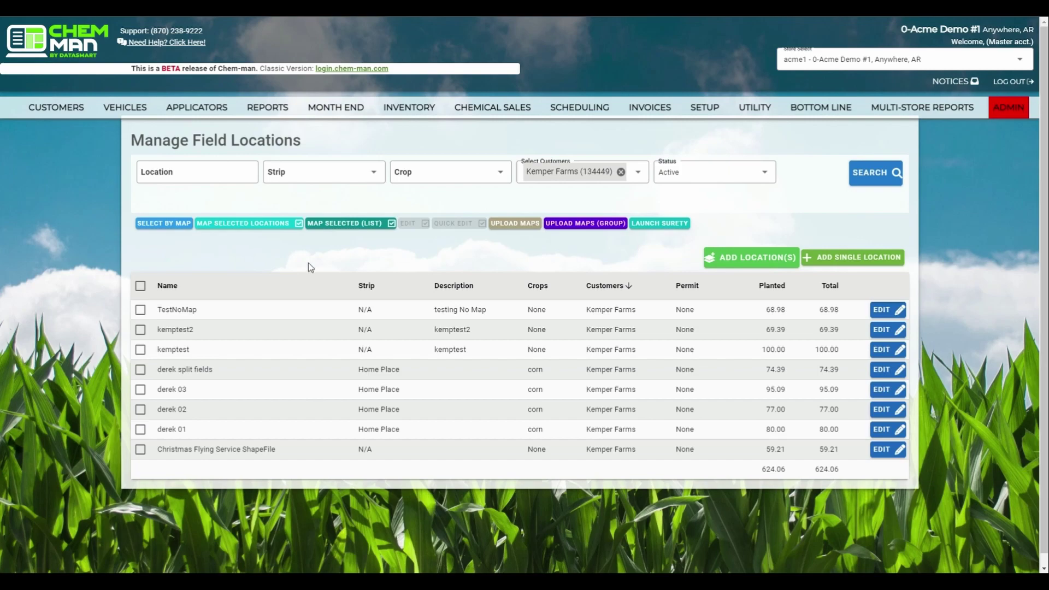
Select fields derek 01, 02 and 03 (#5–#7) via Select by Map.
{"action": "left_click", "coordinate": [153, 226]}
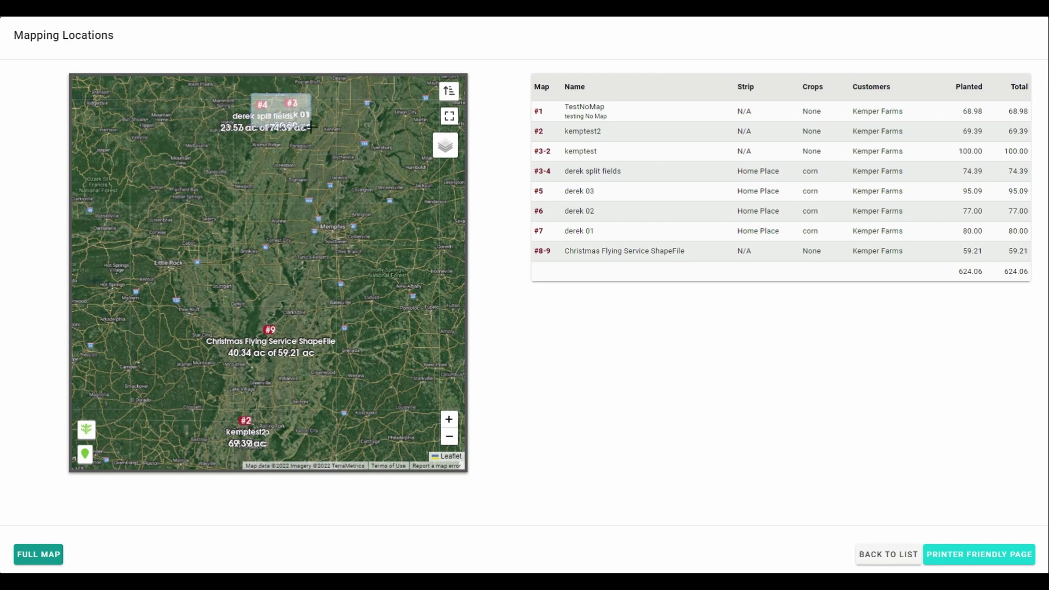
{"action": "left_click", "coordinate": [263, 103]}
{"action": "left_click_drag", "start_coordinate": [300, 270], "coordinate": [341, 315]}
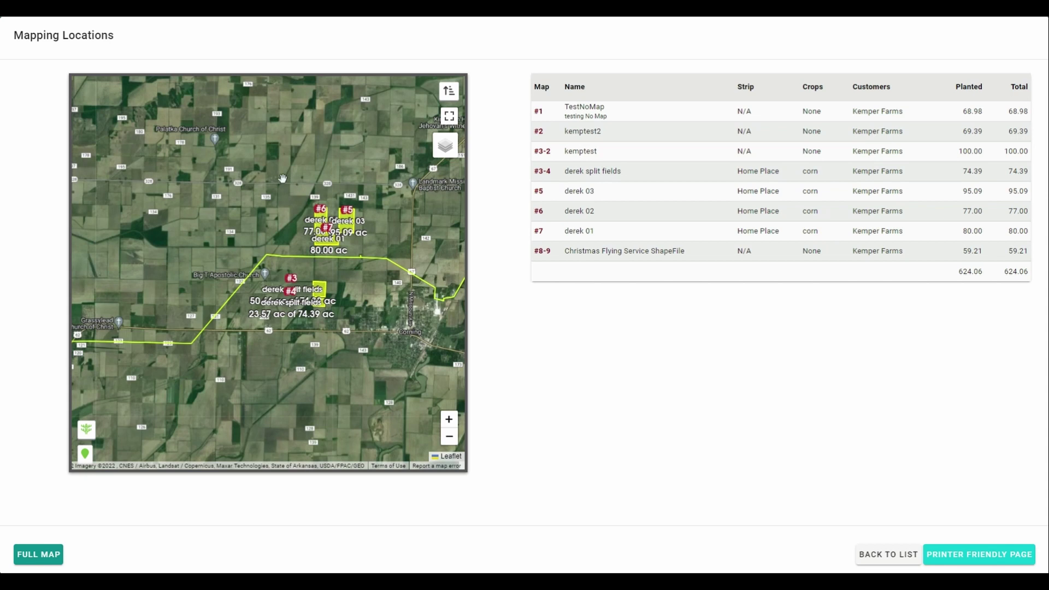
{"action": "left_click_drag", "start_coordinate": [239, 164], "coordinate": [399, 364]}
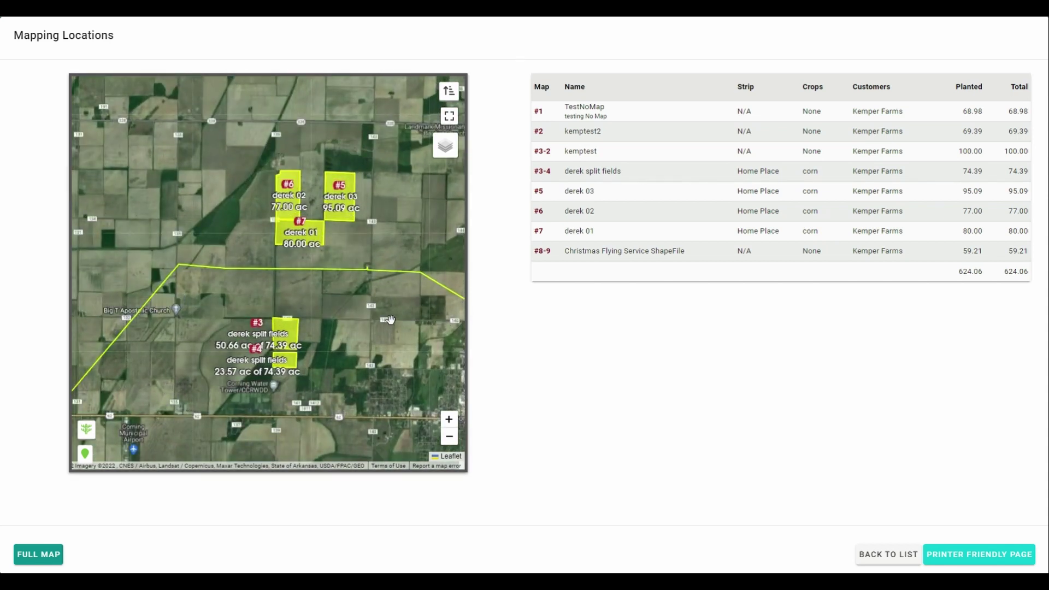
{"action": "left_click", "coordinate": [287, 211]}
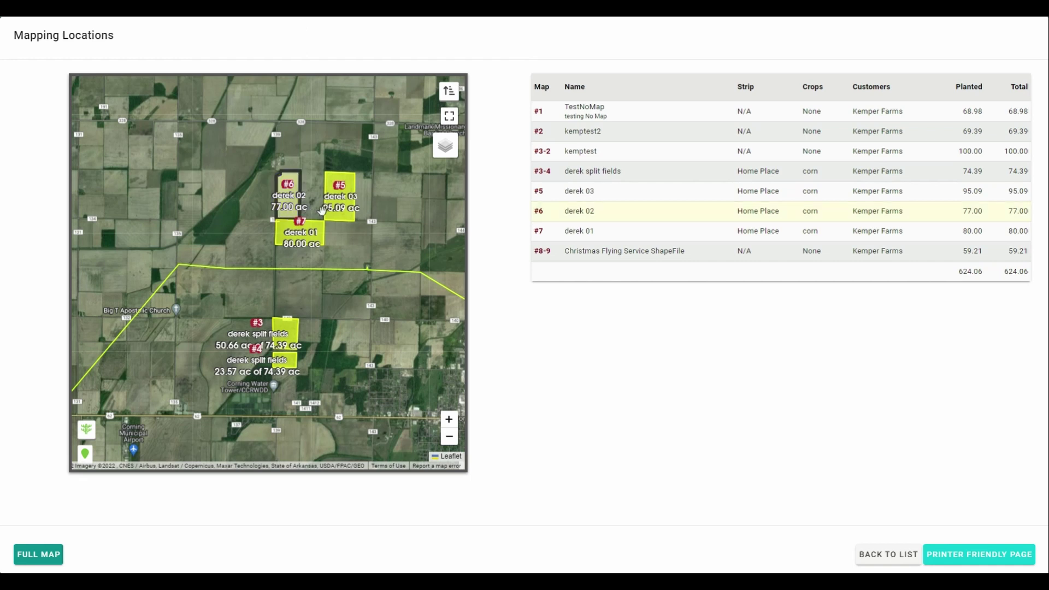
{"action": "left_click", "coordinate": [331, 217]}
{"action": "left_click", "coordinate": [311, 239]}
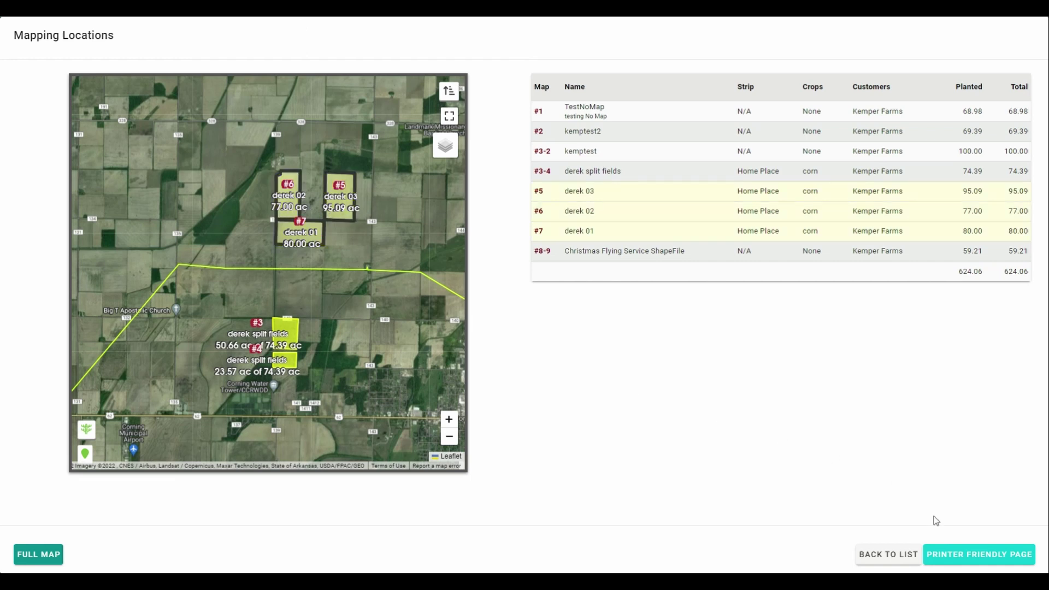
Show a printer-friendly map, move the #3 and #4 labels right, then return to the list.
{"action": "left_click", "coordinate": [977, 557]}
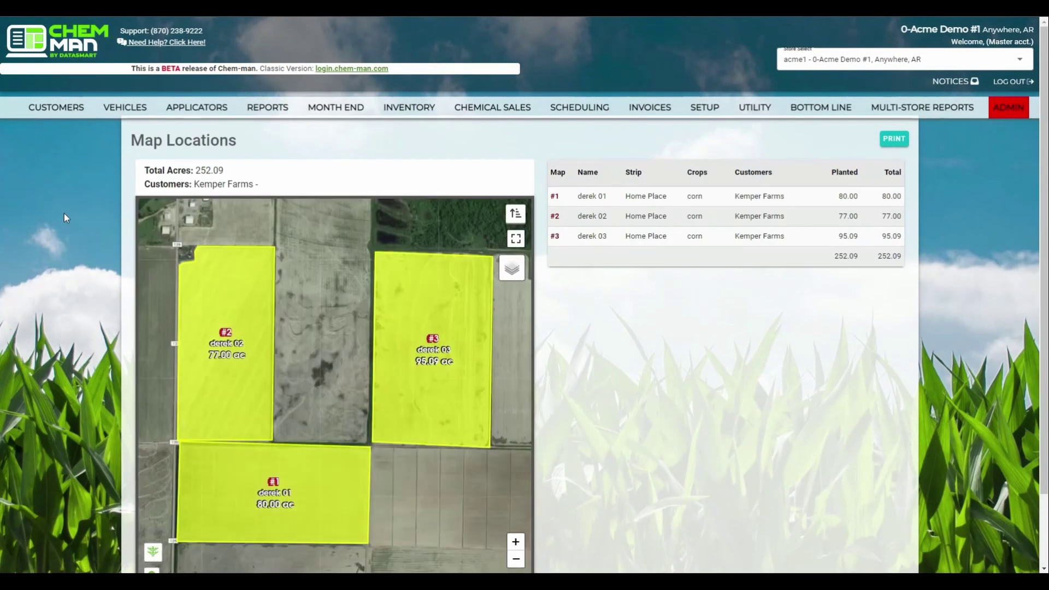
{"action": "scroll", "coordinate": [64, 213], "scroll_direction": "down", "scroll_amount": 2}
{"action": "scroll", "coordinate": [64, 217], "scroll_direction": "up", "scroll_amount": 2}
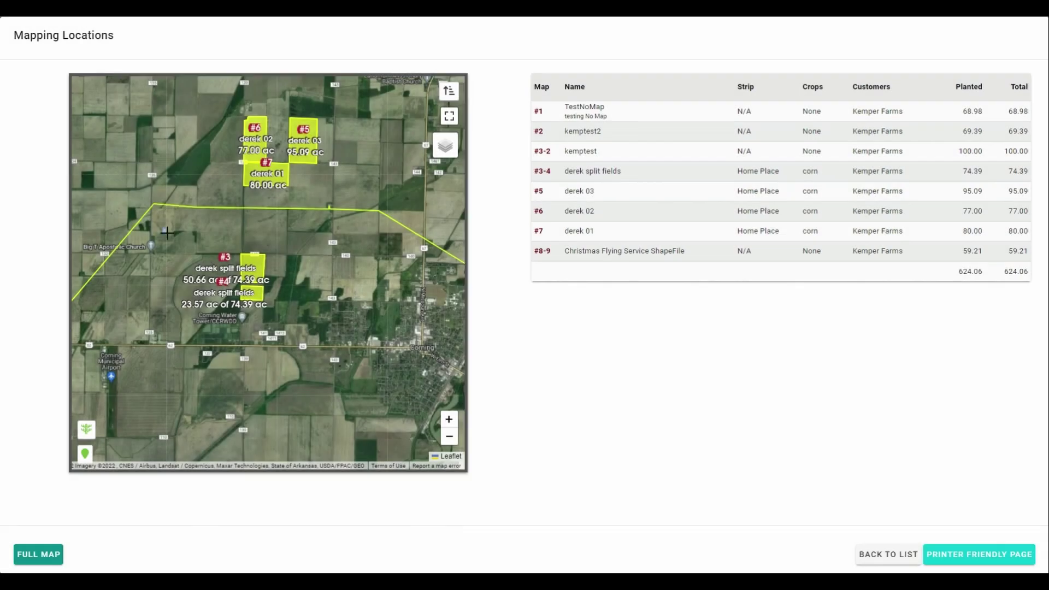
{"action": "left_click_drag", "start_coordinate": [161, 227], "coordinate": [333, 362]}
{"action": "left_click_drag", "start_coordinate": [263, 221], "coordinate": [365, 214]}
{"action": "left_click_drag", "start_coordinate": [261, 279], "coordinate": [364, 279]}
{"action": "left_click", "coordinate": [289, 241]}
{"action": "left_click", "coordinate": [889, 555]}
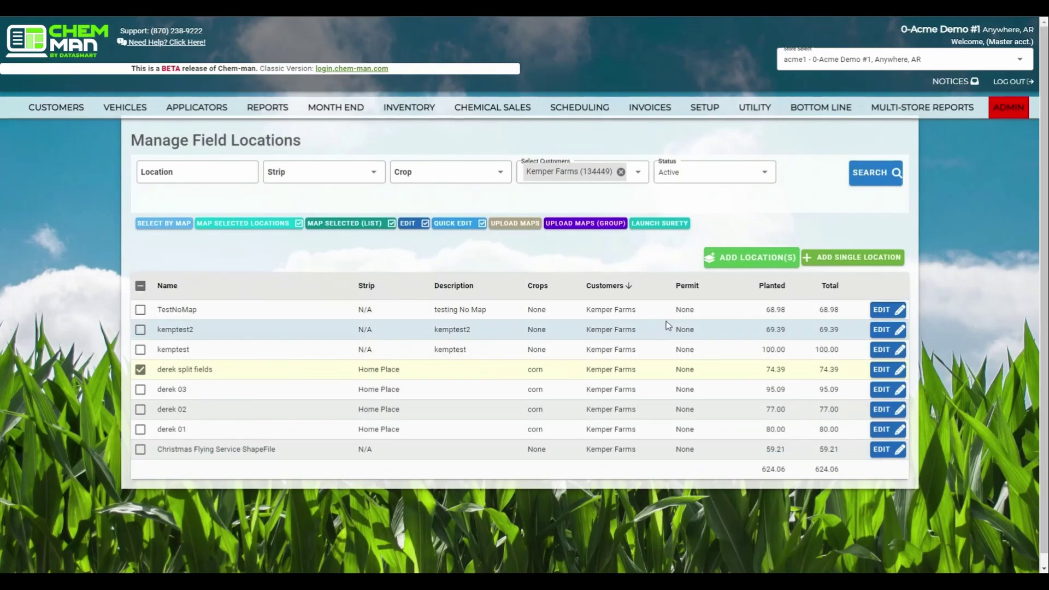
{"action": "left_click", "coordinate": [753, 257]}
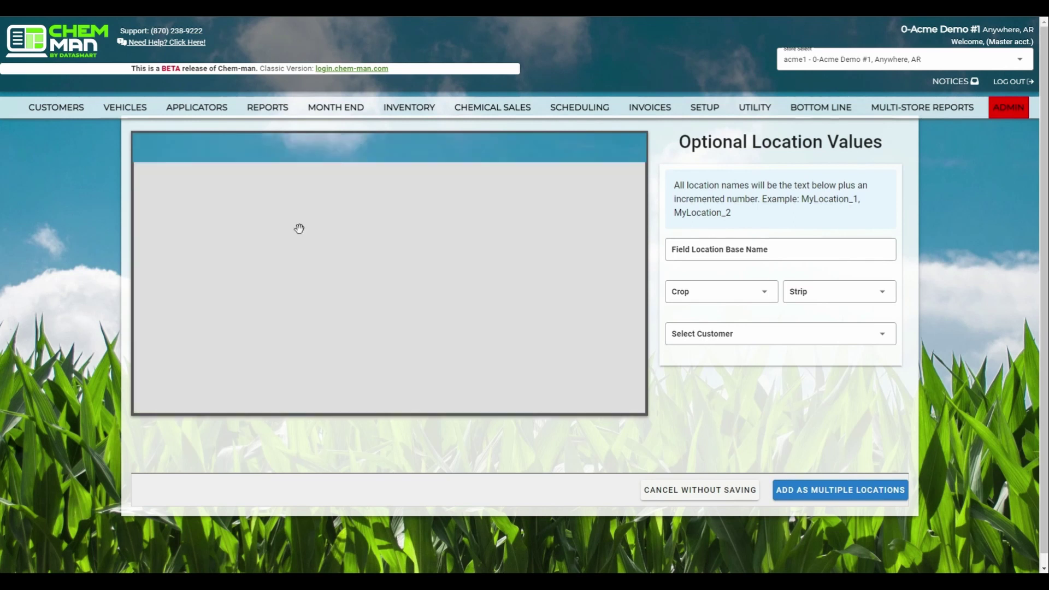
{"action": "left_click_drag", "start_coordinate": [409, 303], "coordinate": [399, 290]}
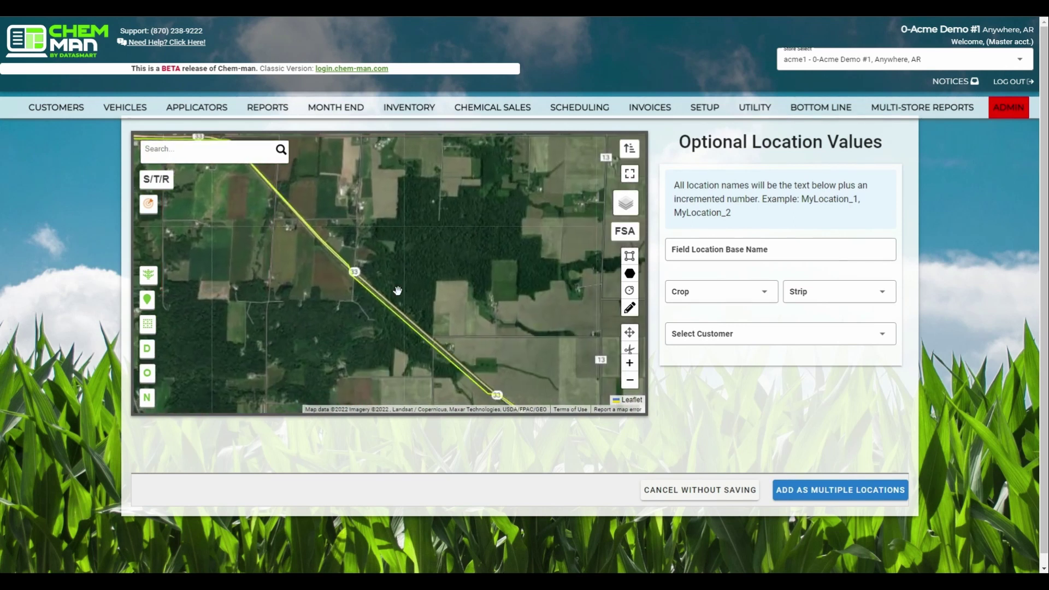
{"action": "scroll", "coordinate": [398, 291], "scroll_direction": "down", "scroll_amount": 2}
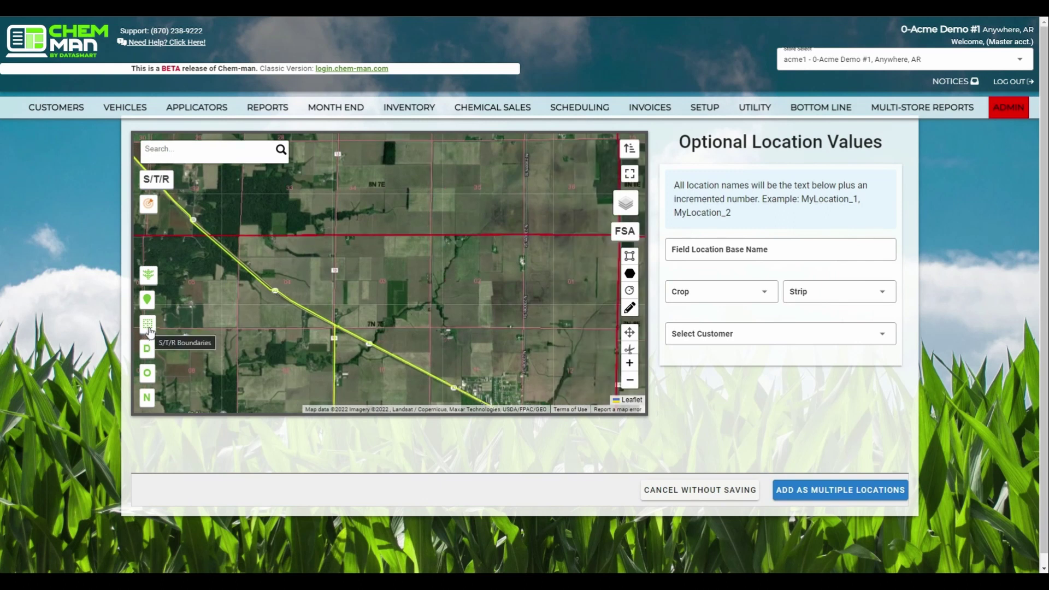
{"action": "left_click", "coordinate": [148, 325]}
{"action": "left_click", "coordinate": [150, 331]}
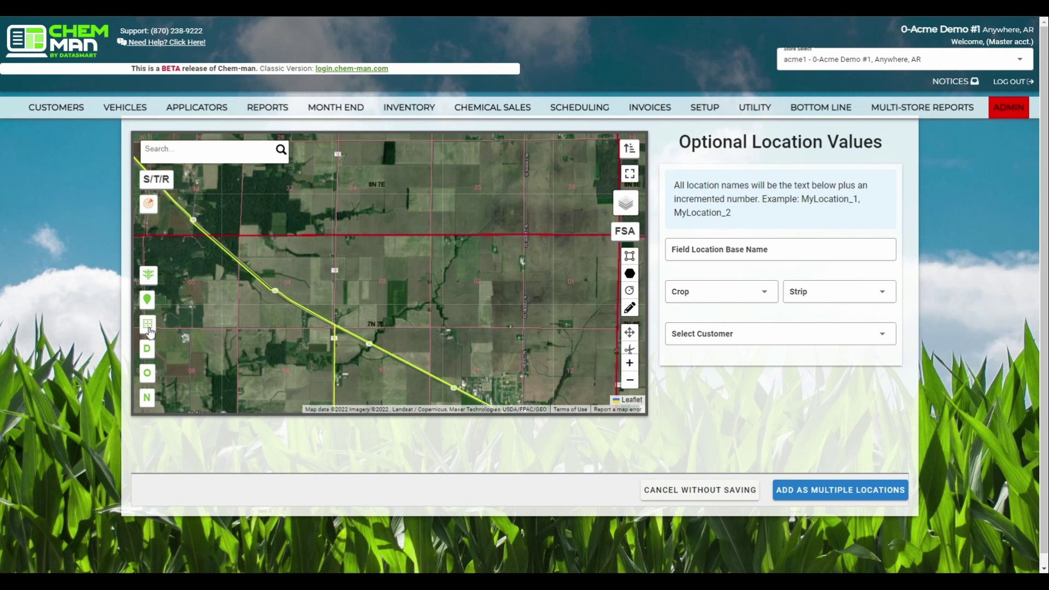
{"action": "scroll", "coordinate": [379, 312], "scroll_direction": "up", "scroll_amount": 2}
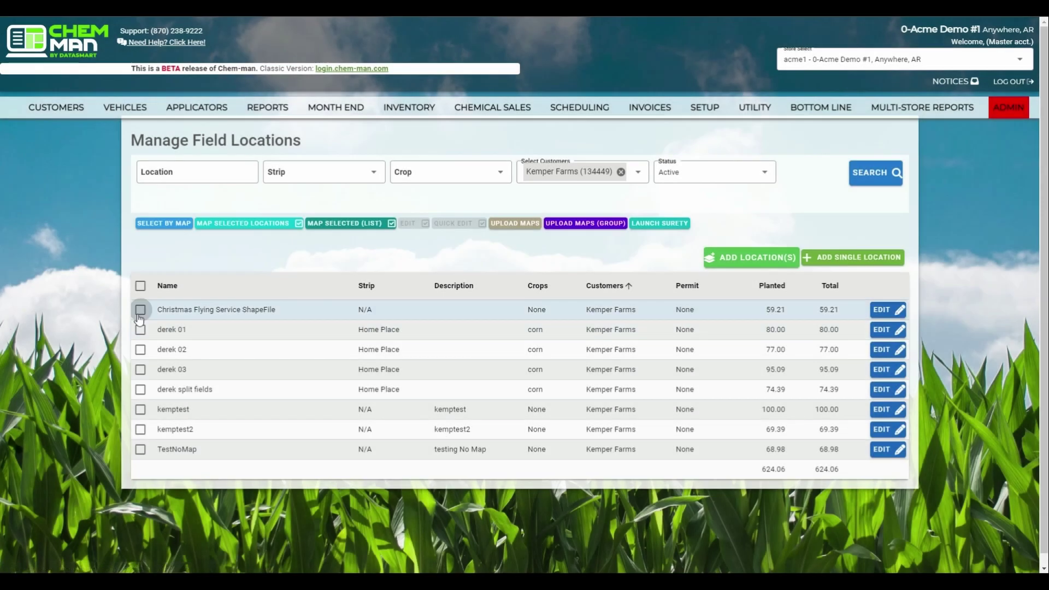
Check derek 01, 02 and 03 and quick-edit them together.
{"action": "left_click", "coordinate": [141, 330]}
{"action": "left_click", "coordinate": [141, 349]}
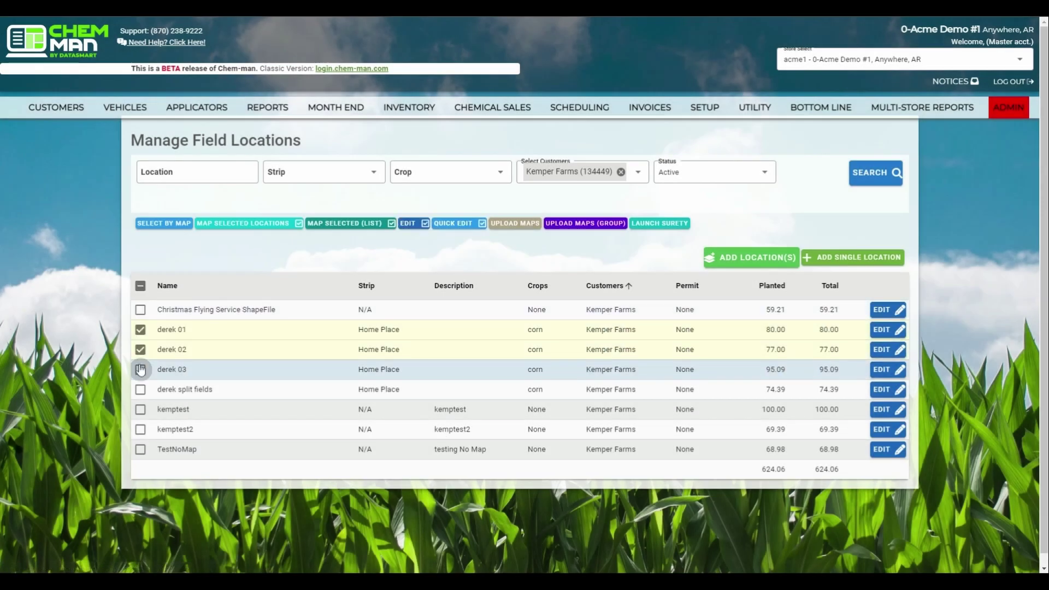
{"action": "left_click", "coordinate": [141, 370]}
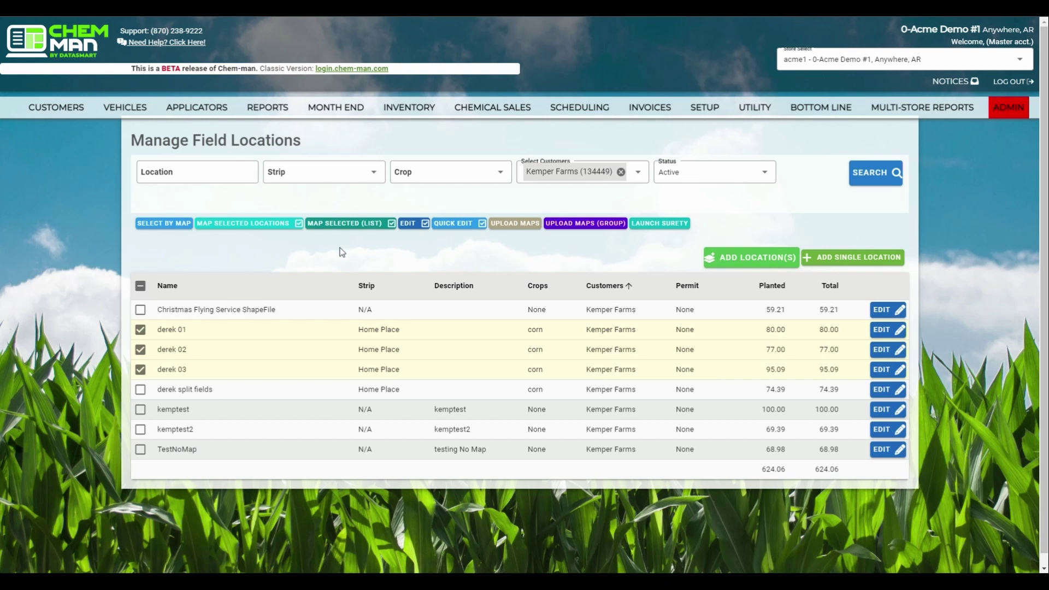
{"action": "left_click", "coordinate": [462, 224]}
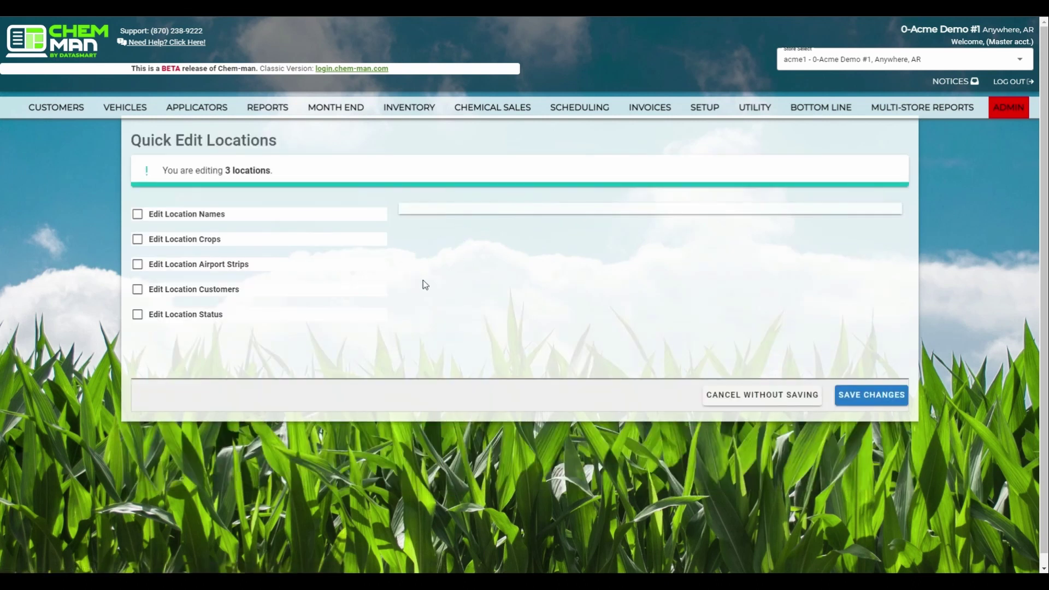
Enable all Edit options, set Crop to NO CROP, and save the changes.
{"action": "left_click", "coordinate": [139, 215]}
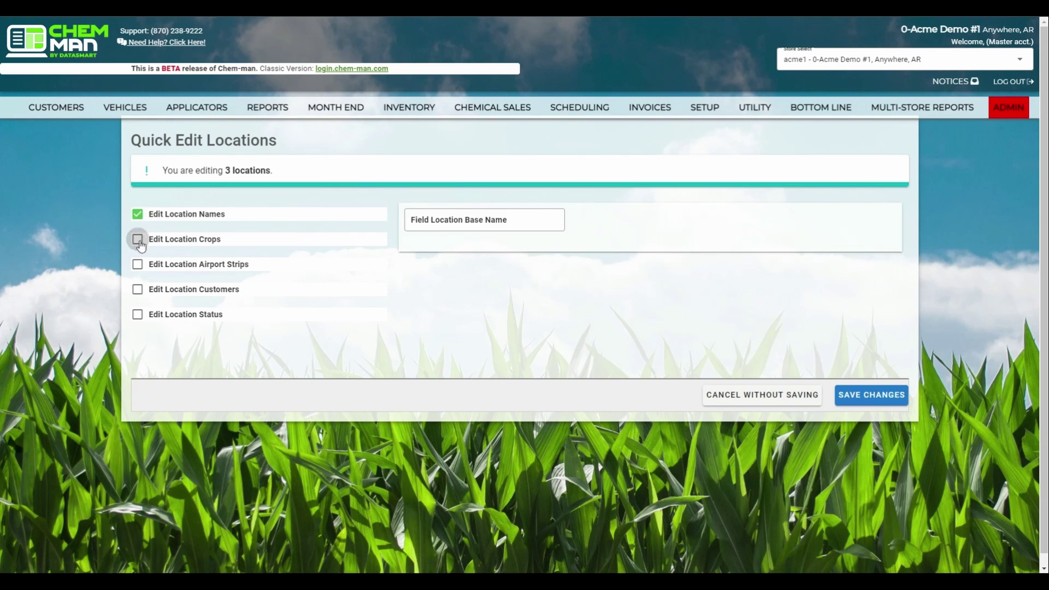
{"action": "left_click", "coordinate": [137, 239]}
{"action": "left_click", "coordinate": [138, 265]}
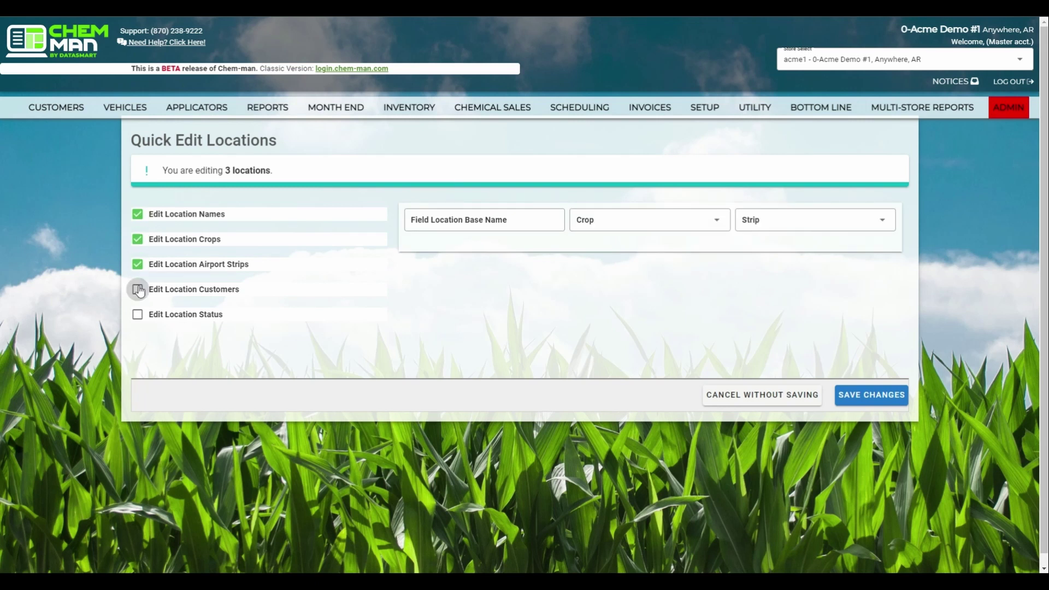
{"action": "left_click", "coordinate": [138, 289]}
{"action": "left_click", "coordinate": [137, 315]}
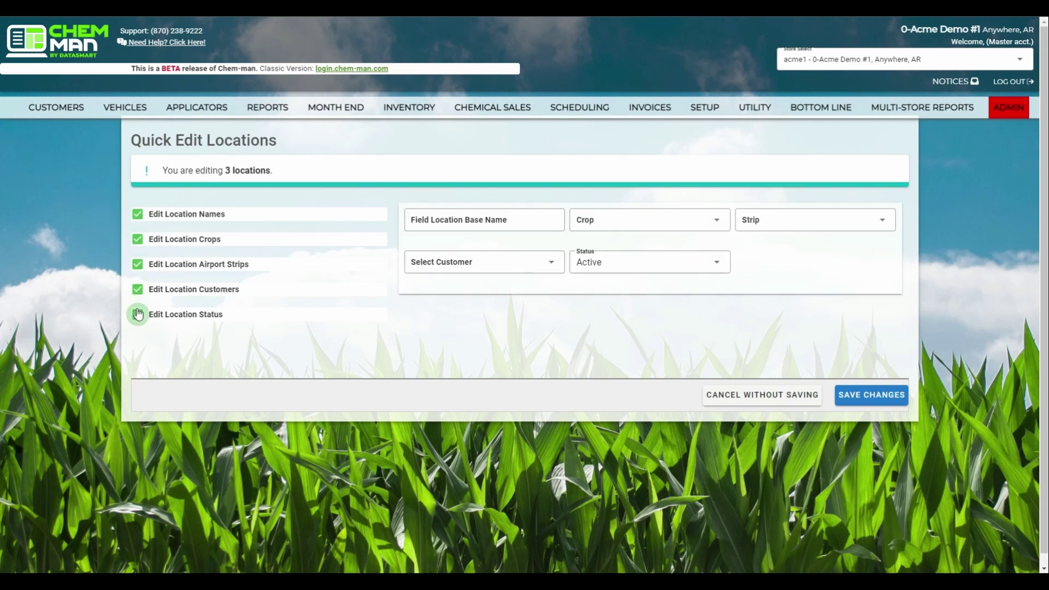
{"action": "left_click", "coordinate": [723, 226]}
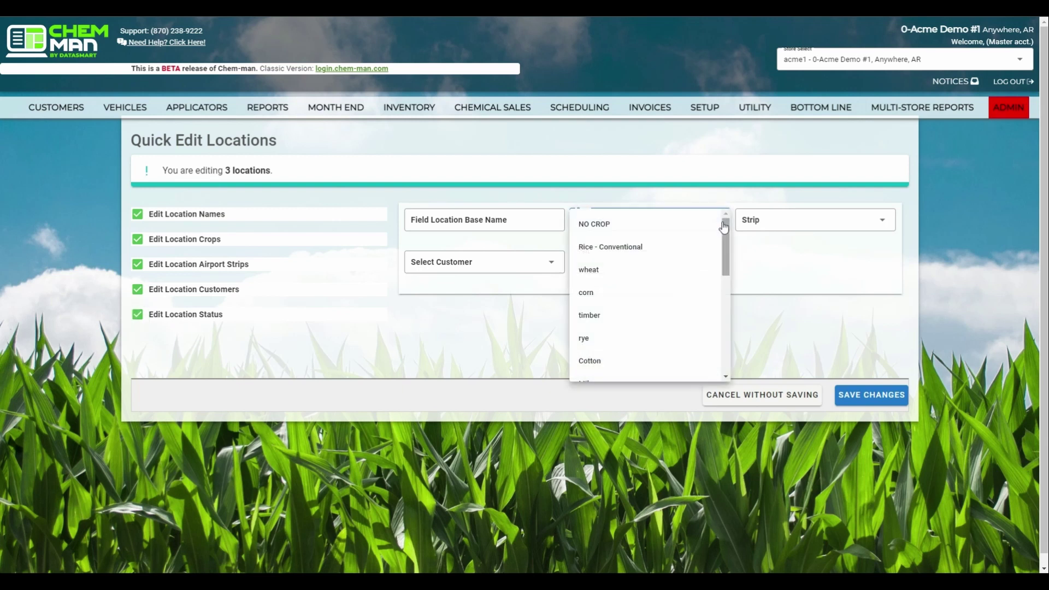
{"action": "left_click", "coordinate": [619, 230]}
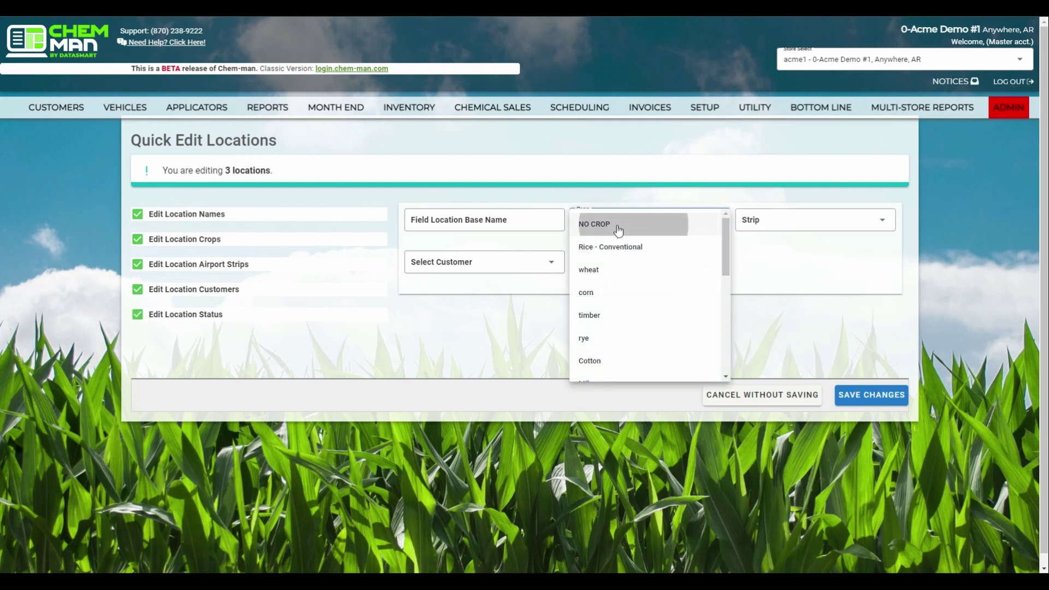
{"action": "left_click", "coordinate": [860, 401]}
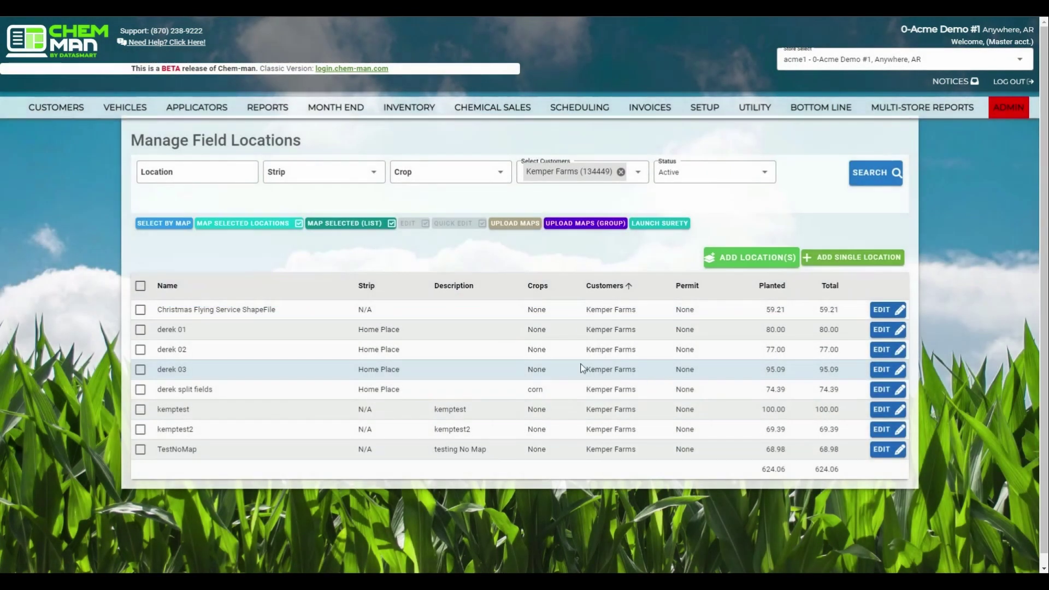
{"action": "left_click", "coordinate": [556, 340]}
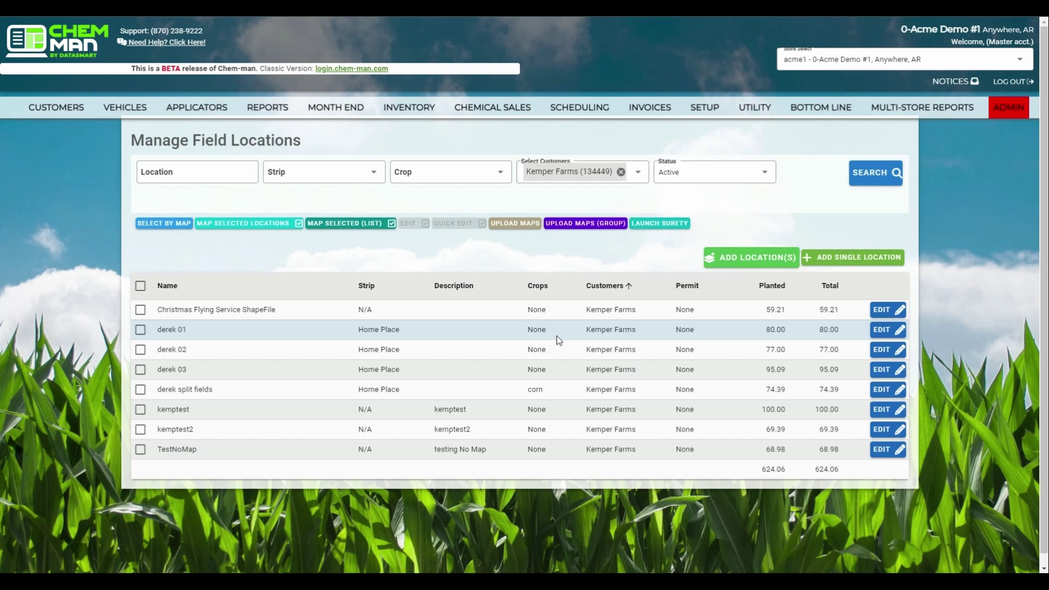
Open Utility > Upload Log Files and search the log files by Job #.
{"action": "mouse_move", "coordinate": [763, 110]}
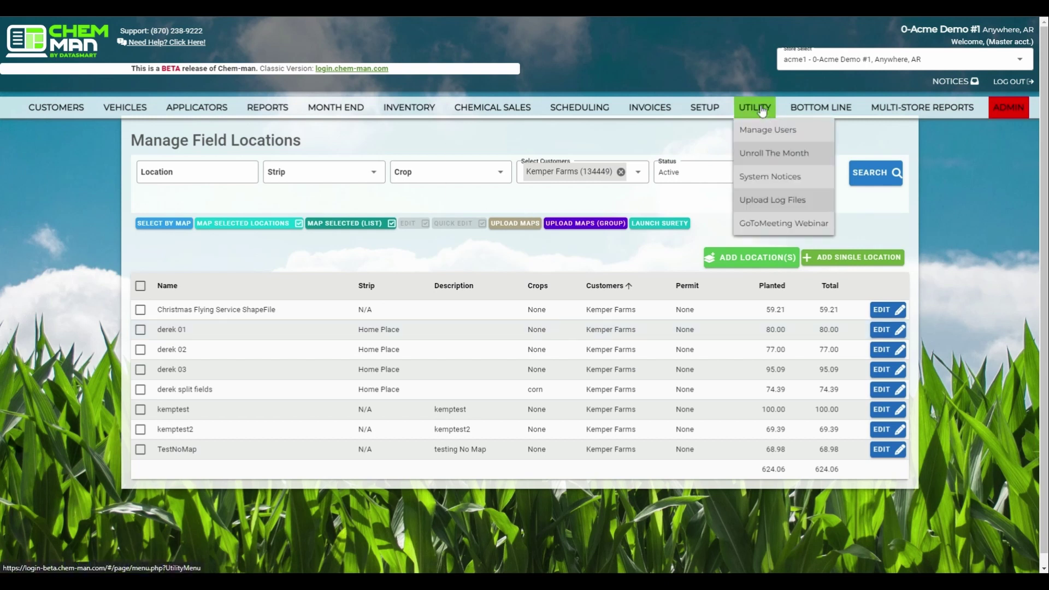
{"action": "left_click", "coordinate": [776, 202]}
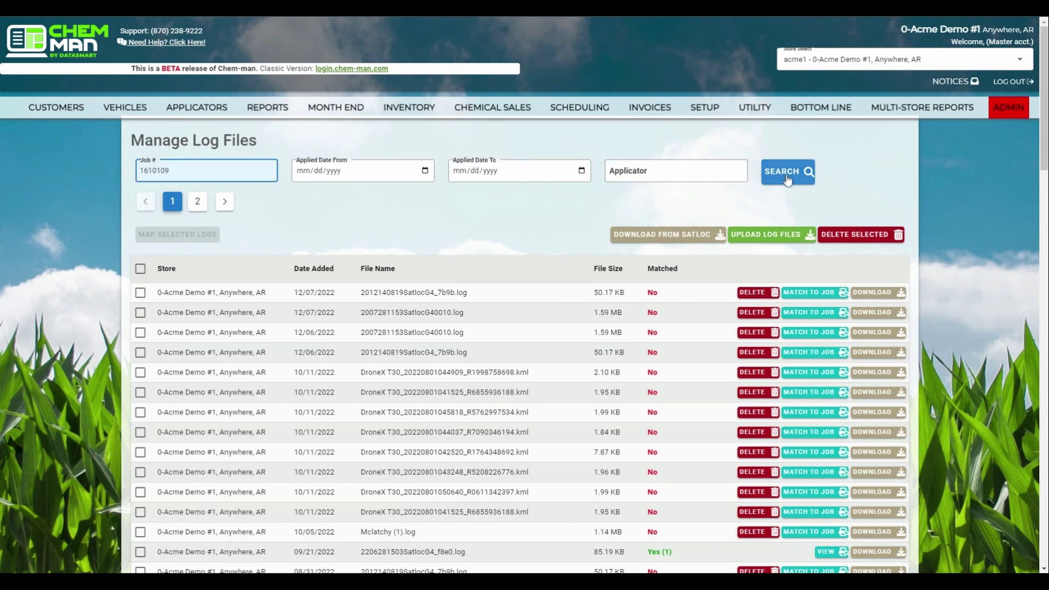
{"action": "left_click", "coordinate": [788, 178]}
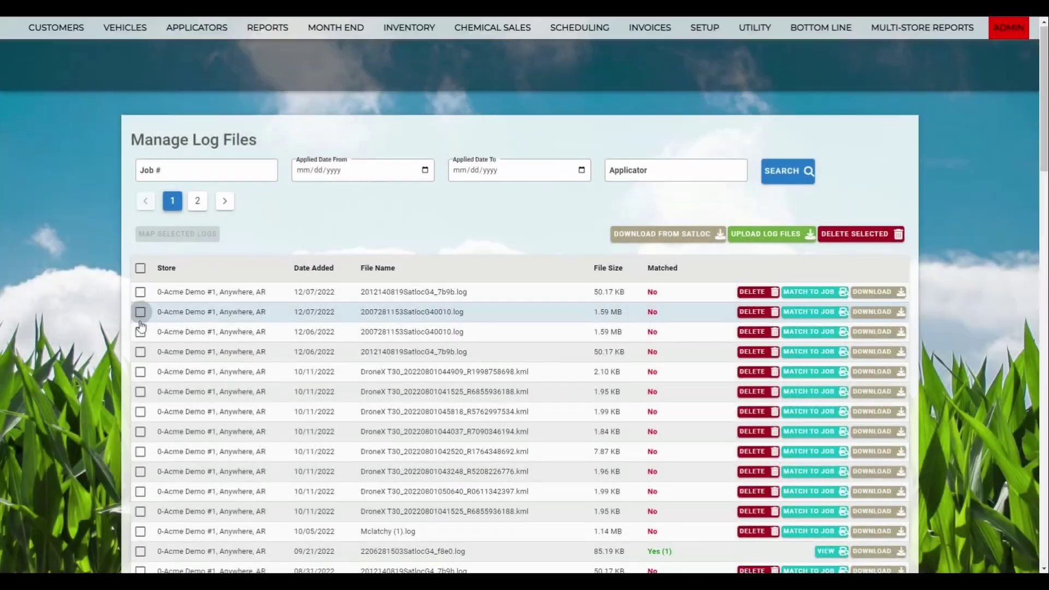
Check log files 07311604, 17070500, 17071305 and 17070700.
{"action": "scroll", "coordinate": [152, 351], "scroll_direction": "down", "scroll_amount": 10}
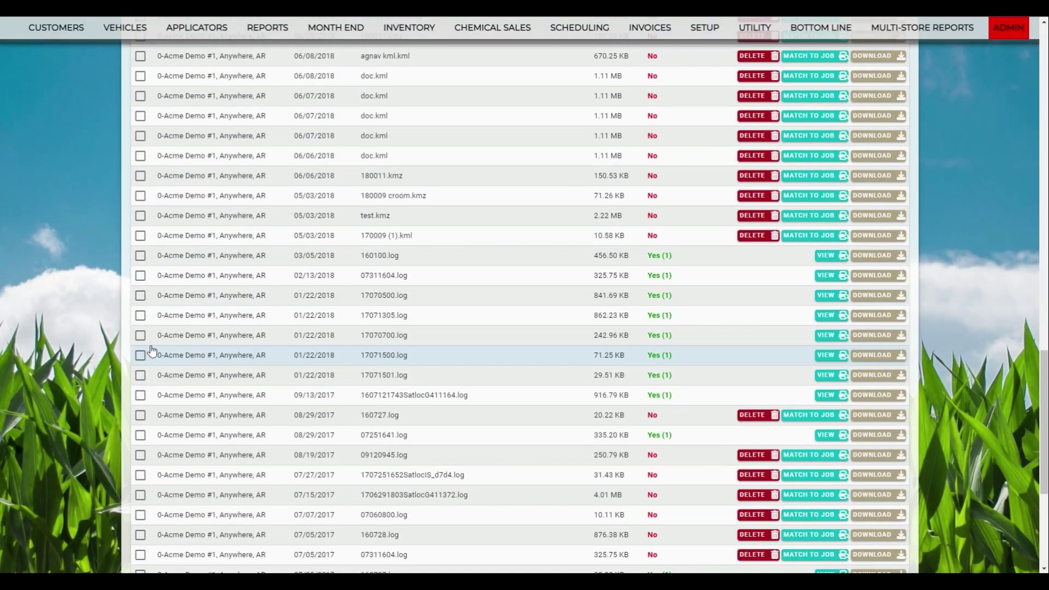
{"action": "left_click", "coordinate": [140, 276]}
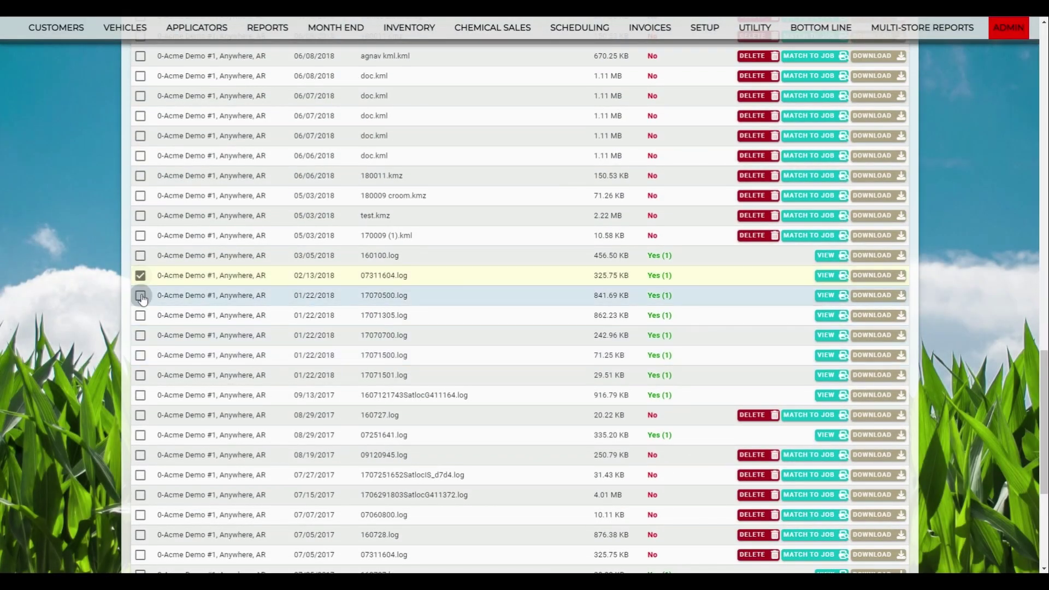
{"action": "left_click", "coordinate": [140, 295]}
{"action": "left_click", "coordinate": [141, 316]}
{"action": "left_click", "coordinate": [141, 335]}
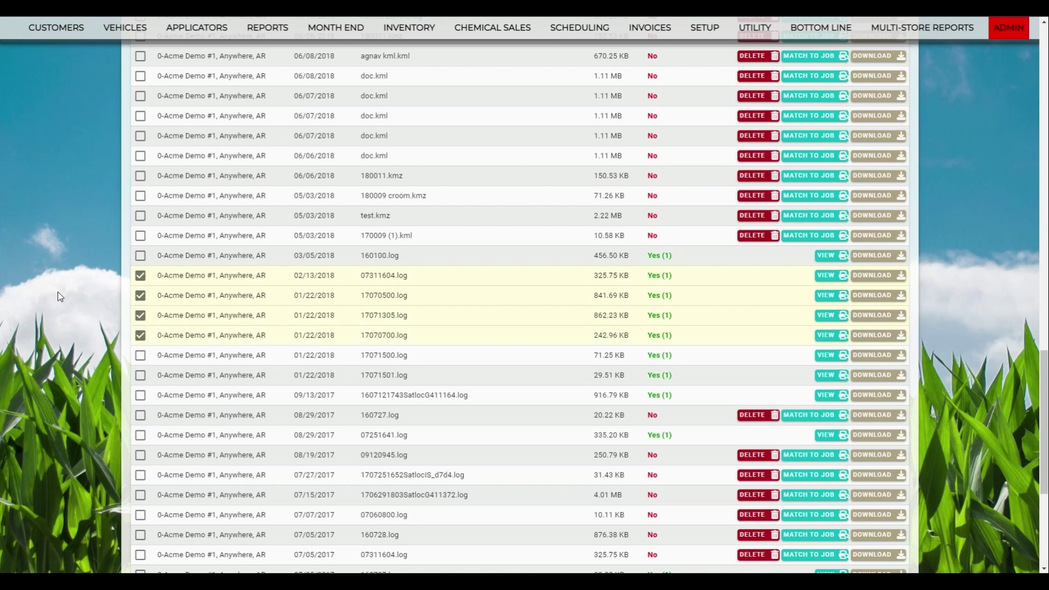
{"action": "scroll", "coordinate": [62, 301], "scroll_direction": "up", "scroll_amount": 10}
{"action": "scroll", "coordinate": [62, 300], "scroll_direction": "up", "scroll_amount": 10}
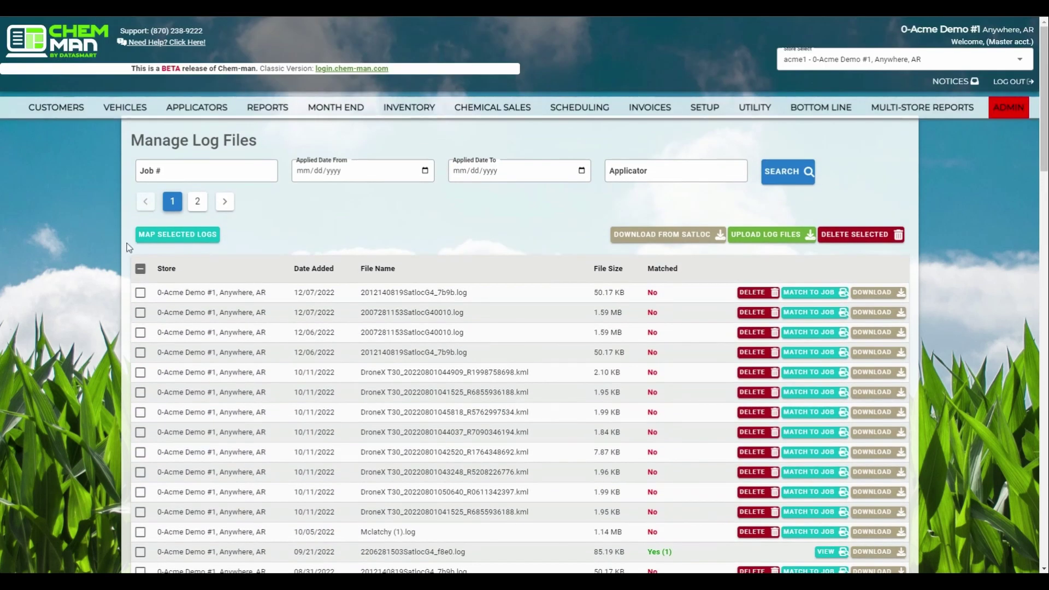
Map the selected logs and overlay their flight paths with the airplane button.
{"action": "left_click", "coordinate": [175, 235]}
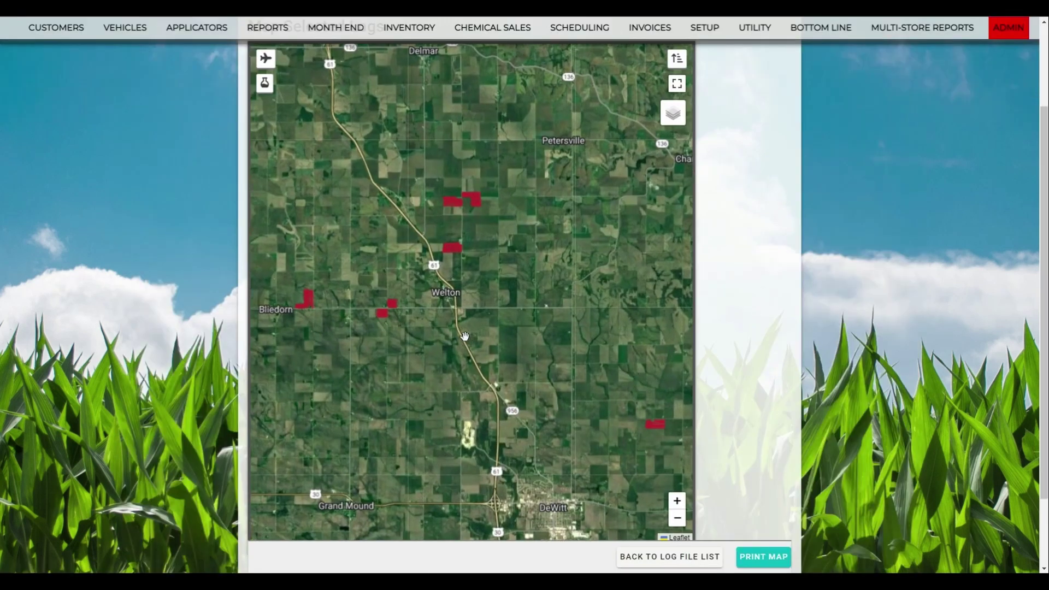
{"action": "left_click", "coordinate": [677, 69]}
{"action": "left_click", "coordinate": [265, 64]}
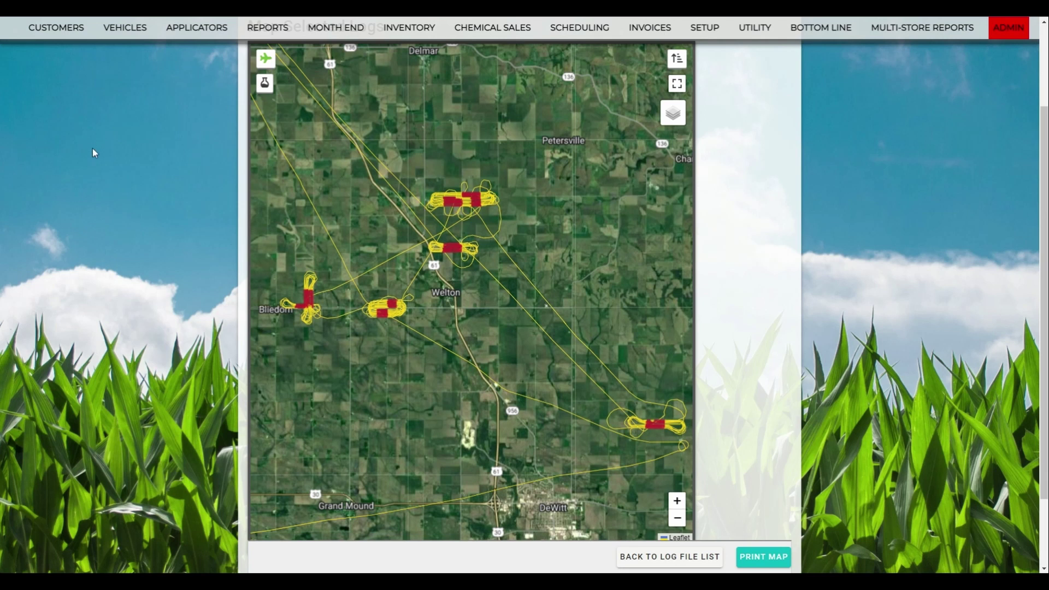
Open Attach Log Files for the first scheduled job, then return to Manage Job Scheduling.
{"action": "mouse_move", "coordinate": [602, 39]}
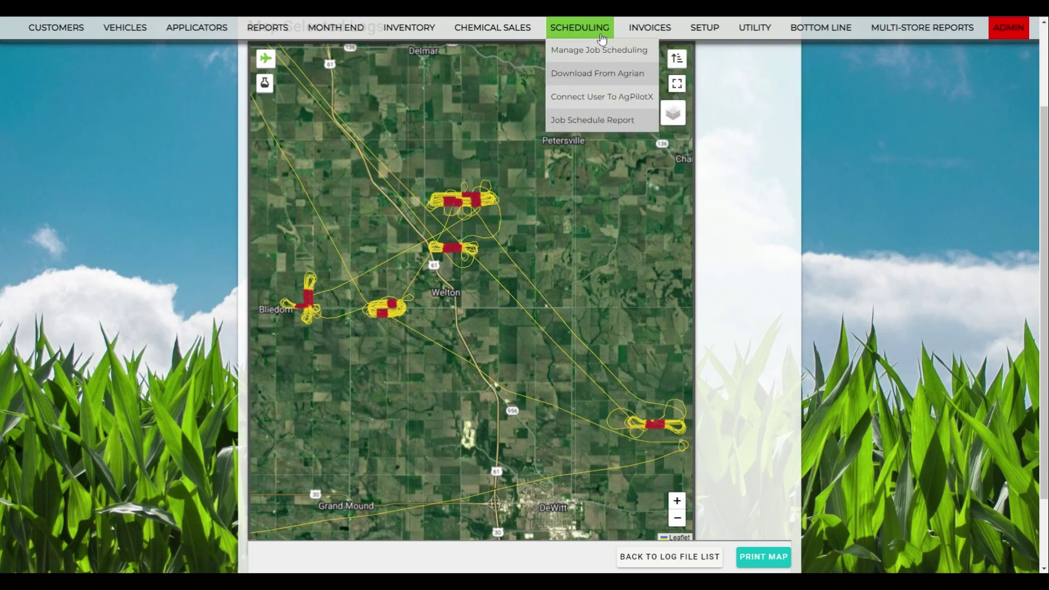
{"action": "left_click", "coordinate": [566, 50]}
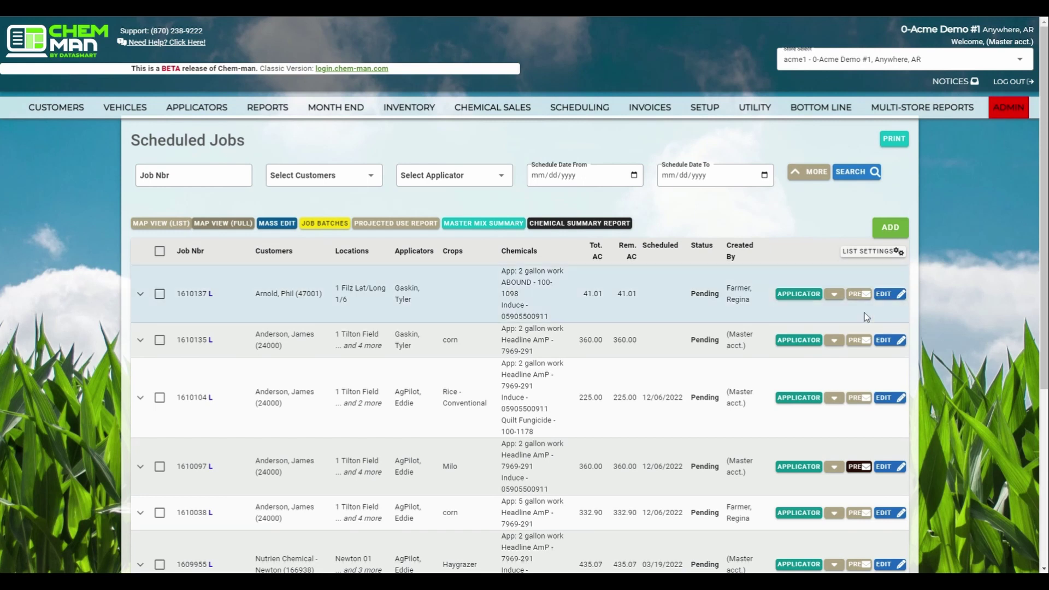
{"action": "left_click", "coordinate": [835, 295]}
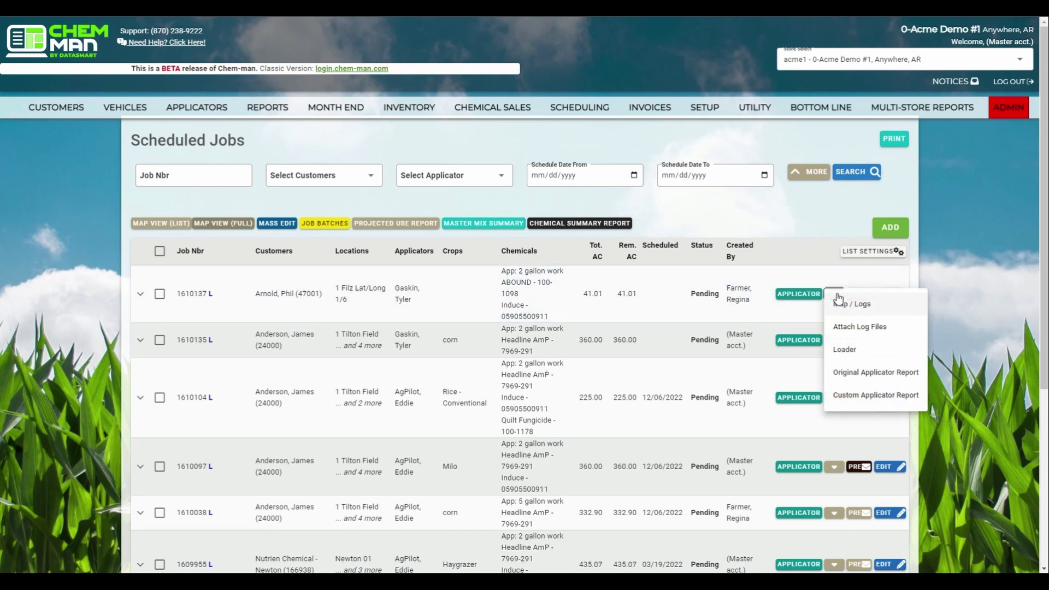
{"action": "left_click", "coordinate": [866, 328]}
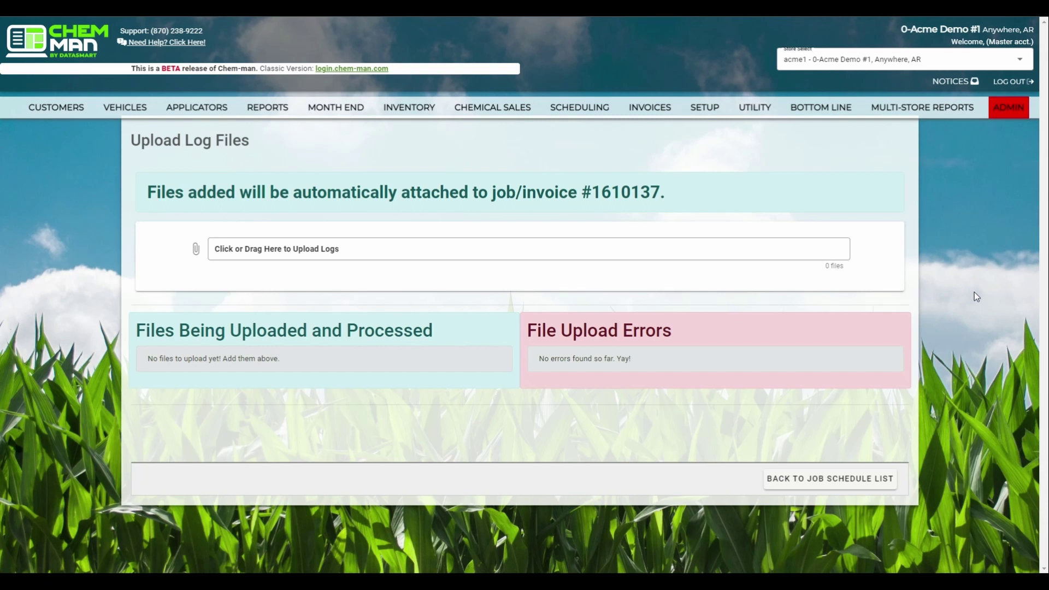
{"action": "mouse_move", "coordinate": [580, 107]}
{"action": "left_click", "coordinate": [589, 133]}
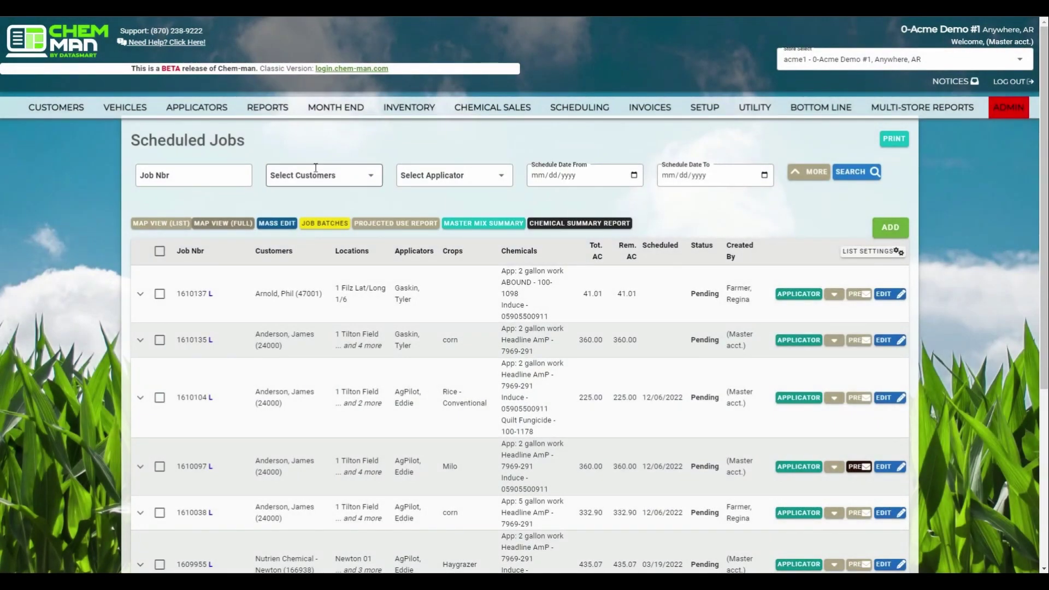
On the all-jobs map, select Newton 01–04 and Island fields #20–#26 for the applicator report.
{"action": "left_click", "coordinate": [133, 224]}
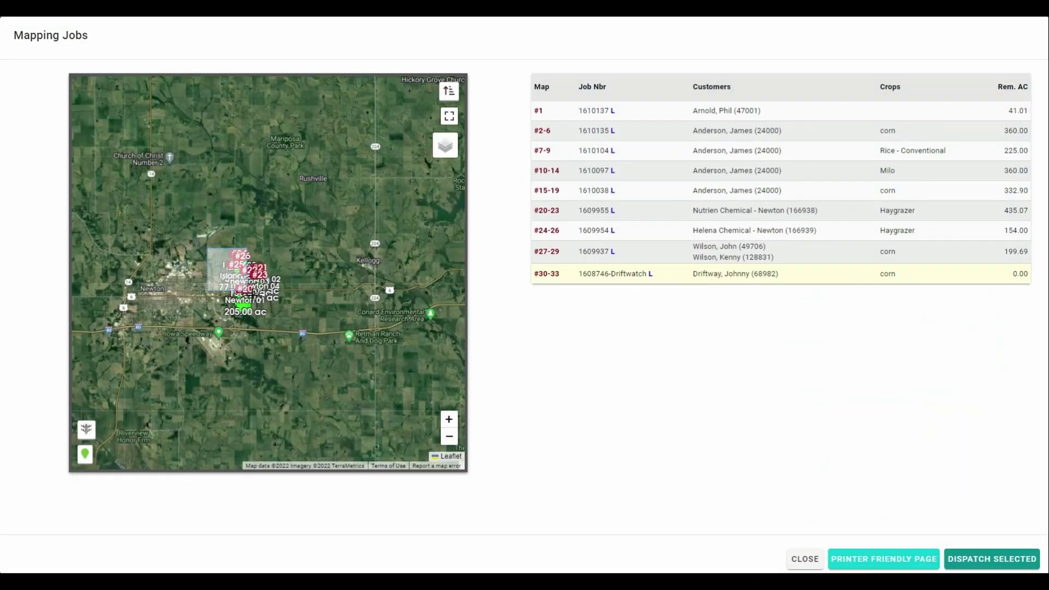
{"action": "left_click", "coordinate": [268, 314]}
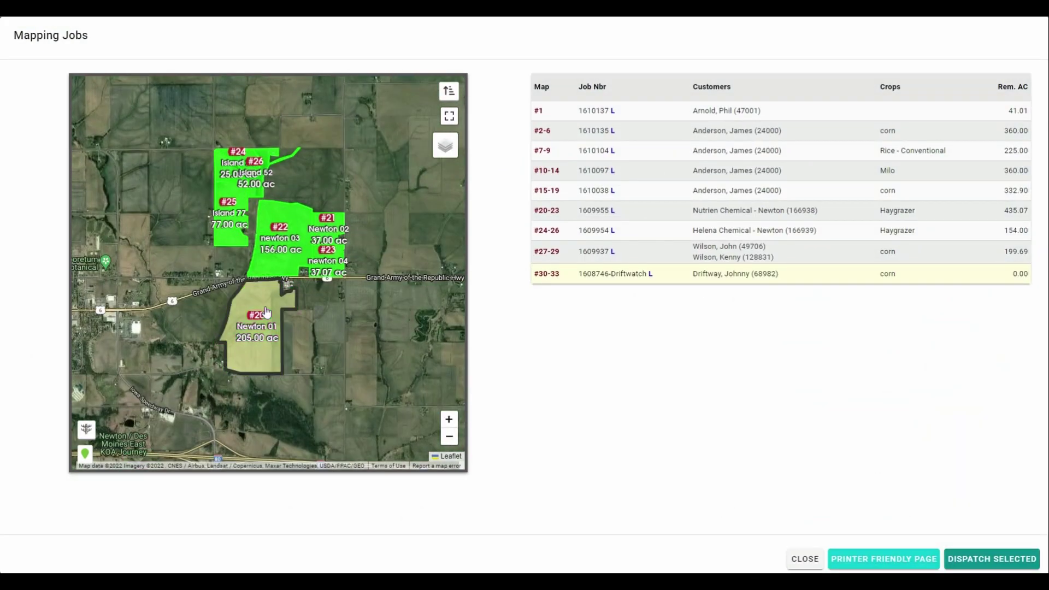
{"action": "left_click", "coordinate": [290, 253]}
{"action": "left_click", "coordinate": [326, 239]}
{"action": "left_click", "coordinate": [328, 264]}
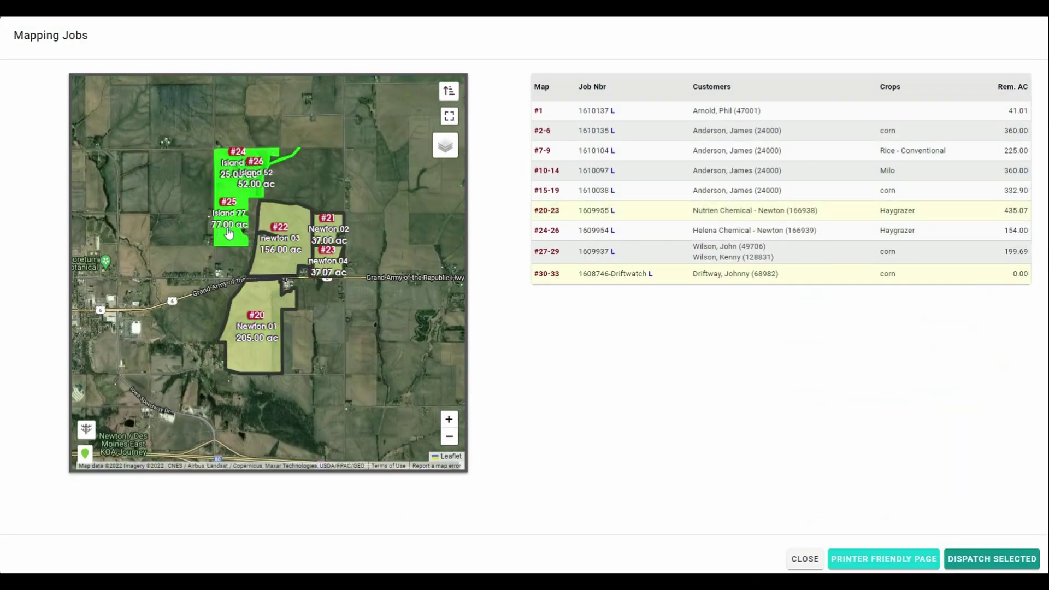
{"action": "left_click", "coordinate": [223, 233]}
{"action": "left_click", "coordinate": [255, 174]}
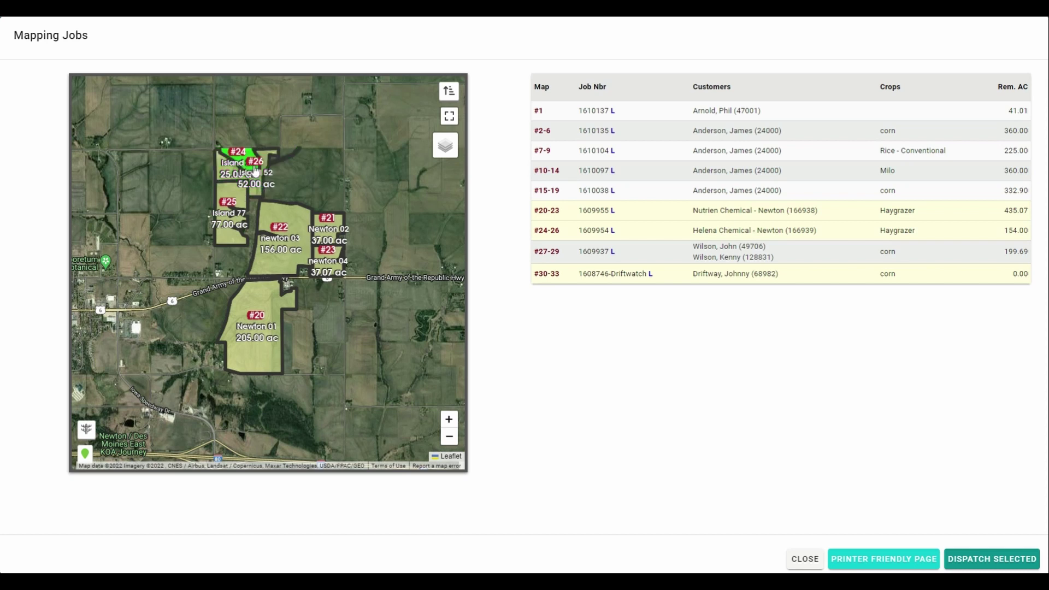
{"action": "scroll", "coordinate": [229, 292], "scroll_direction": "down", "scroll_amount": 1}
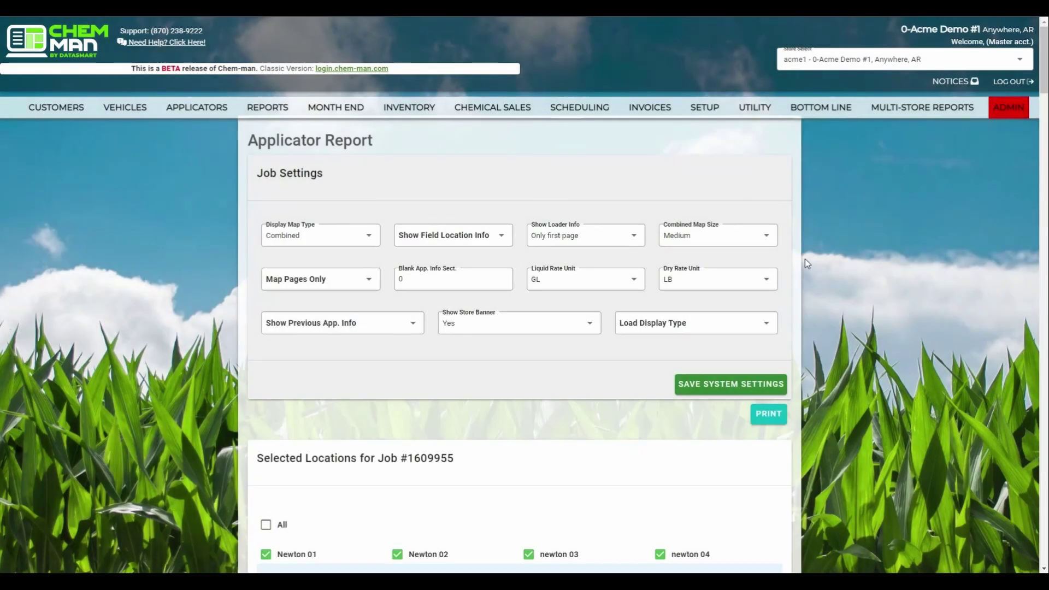
{"action": "scroll", "coordinate": [160, 273], "scroll_direction": "down", "scroll_amount": 20}
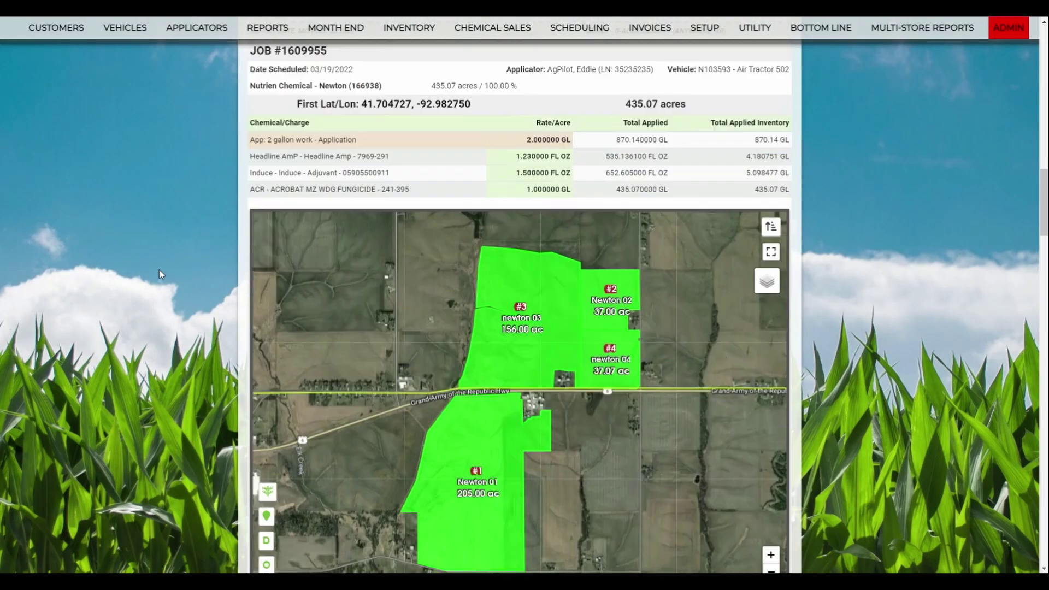
{"action": "scroll", "coordinate": [159, 271], "scroll_direction": "down", "scroll_amount": 15}
{"action": "scroll", "coordinate": [160, 271], "scroll_direction": "up", "scroll_amount": 7}
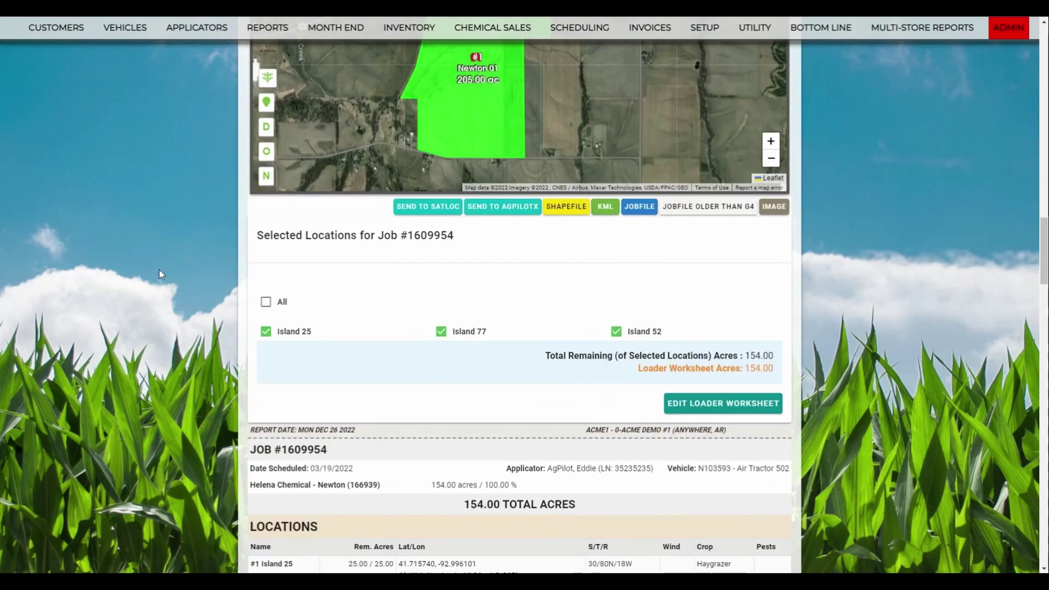
{"action": "scroll", "coordinate": [160, 274], "scroll_direction": "down", "scroll_amount": 10}
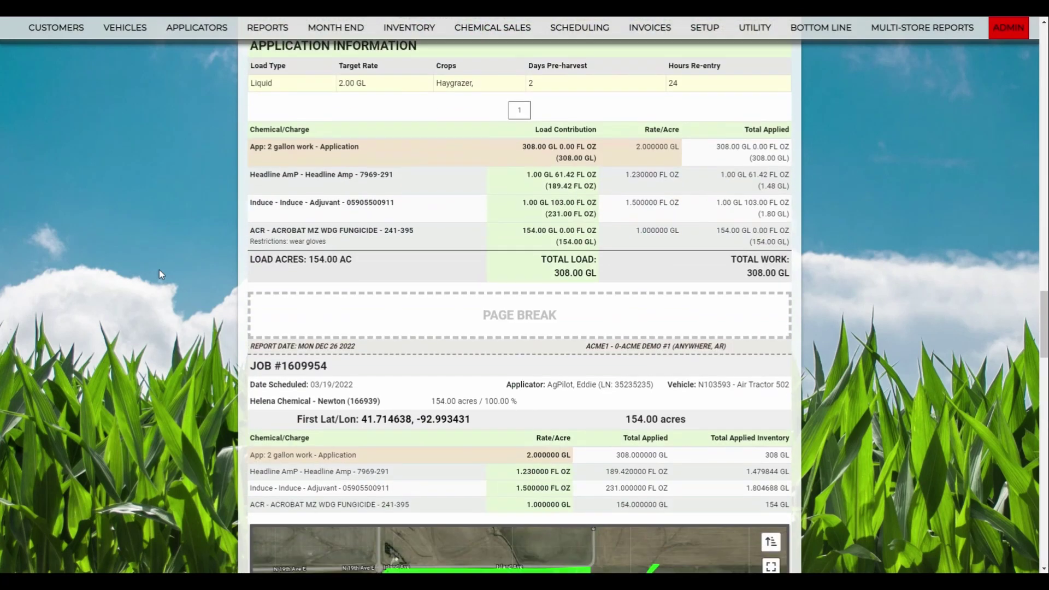
{"action": "scroll", "coordinate": [159, 270], "scroll_direction": "down", "scroll_amount": 20}
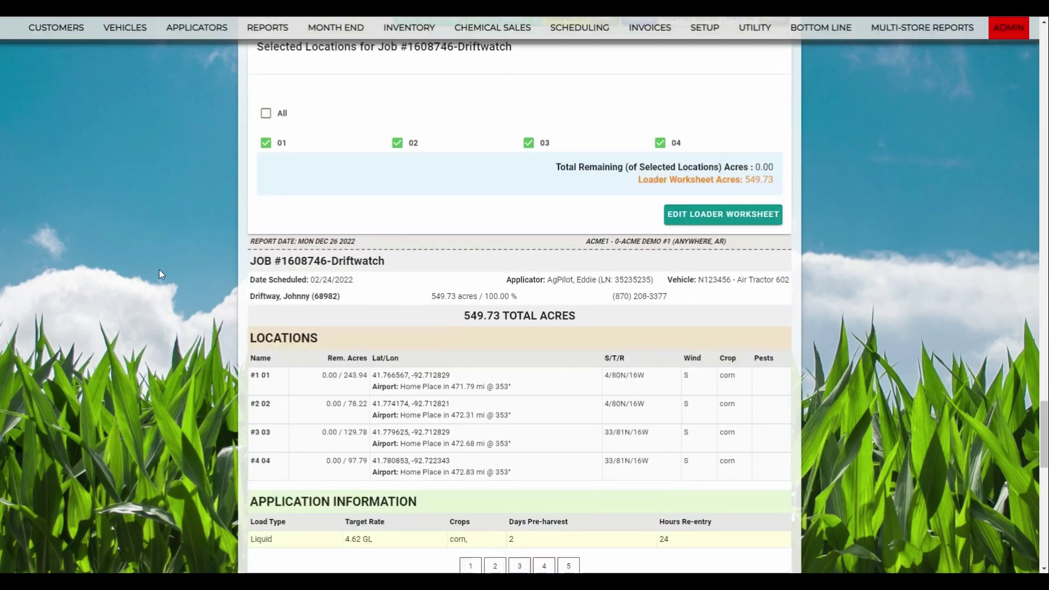
{"action": "scroll", "coordinate": [160, 270], "scroll_direction": "down", "scroll_amount": 14}
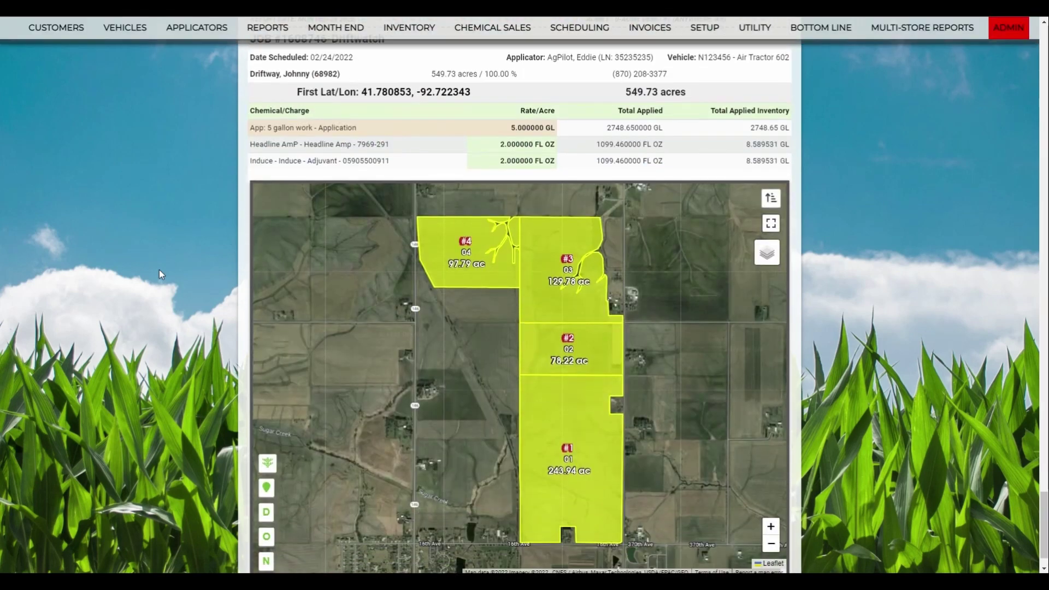